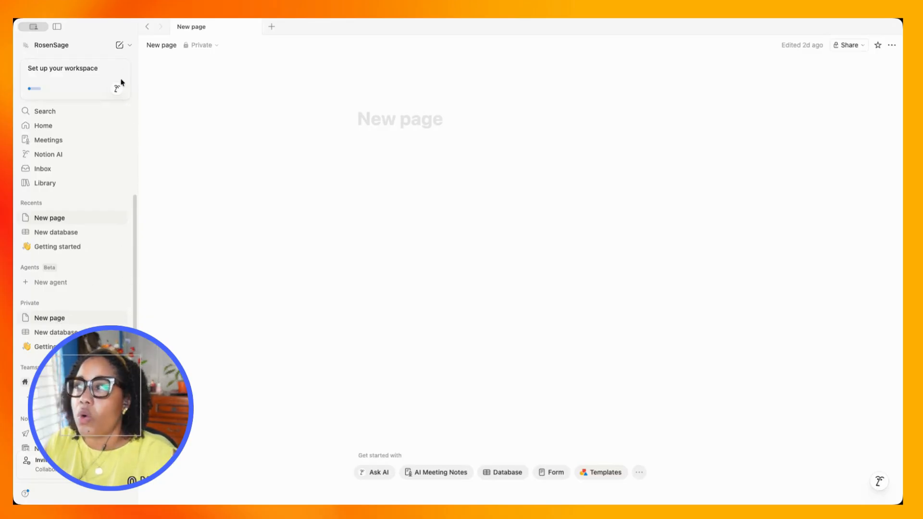
click(120, 48)
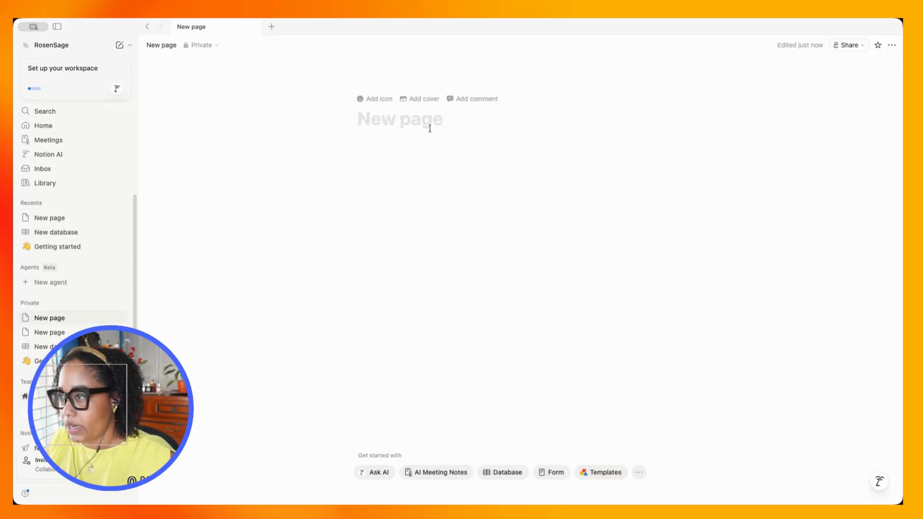
text(Brain )
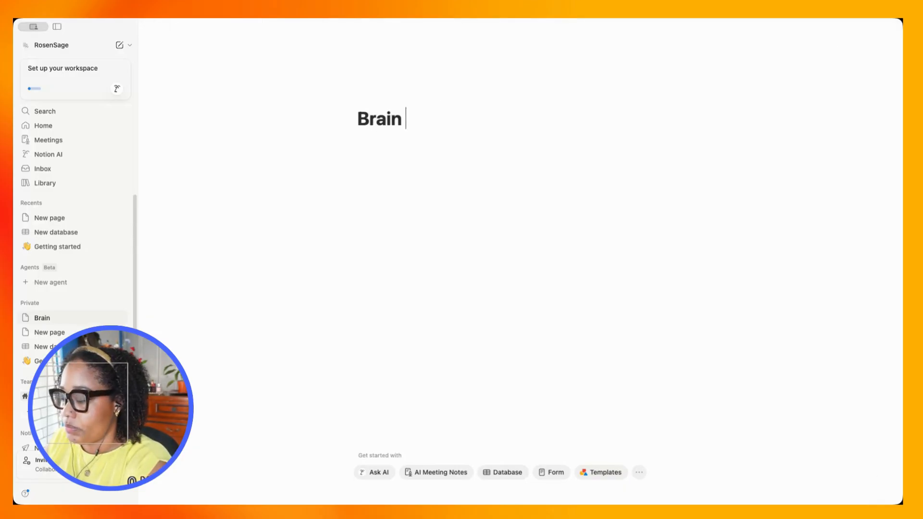
text(Dump)
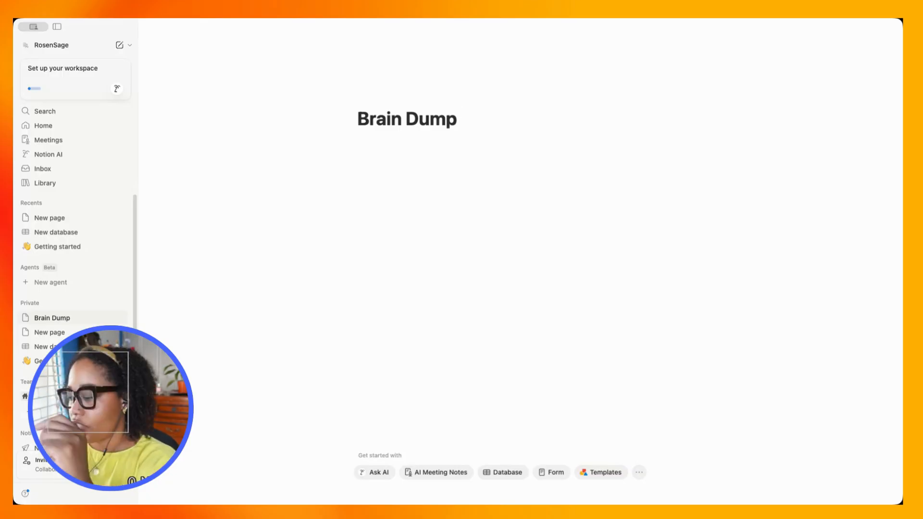
text( @)
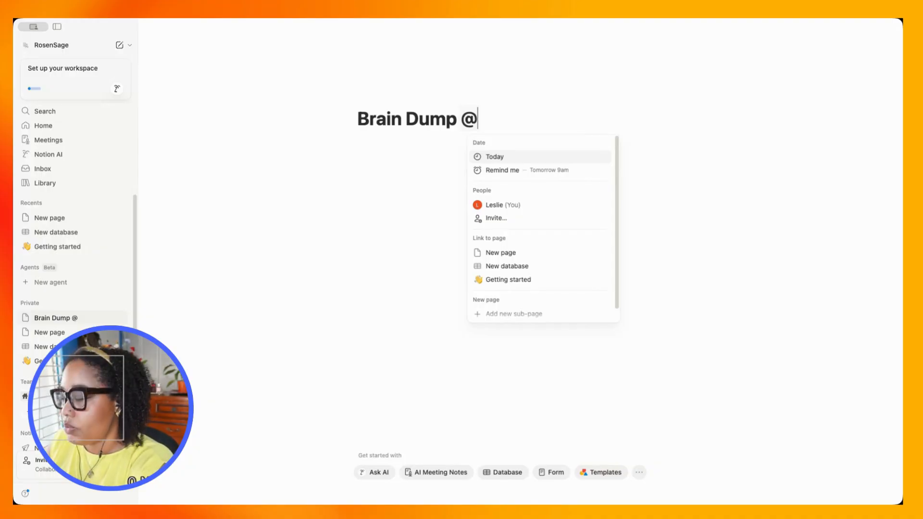
key(Return)
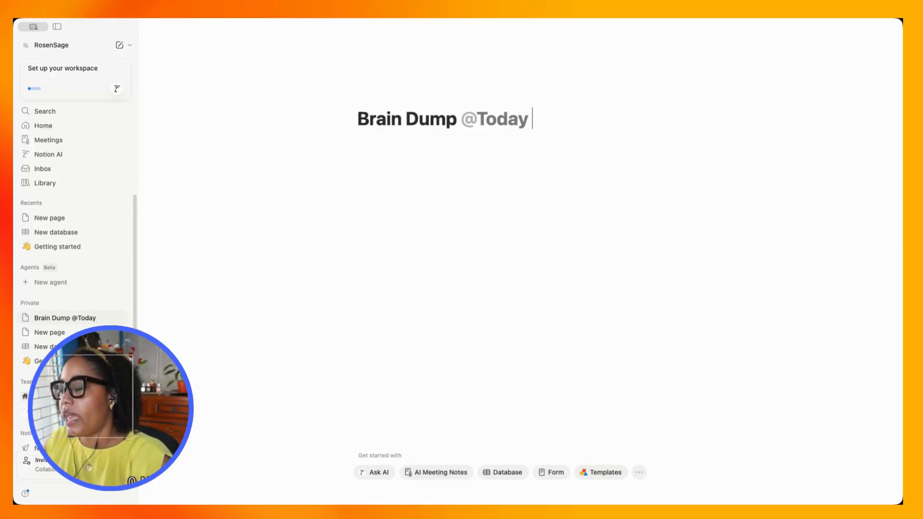
key(Return)
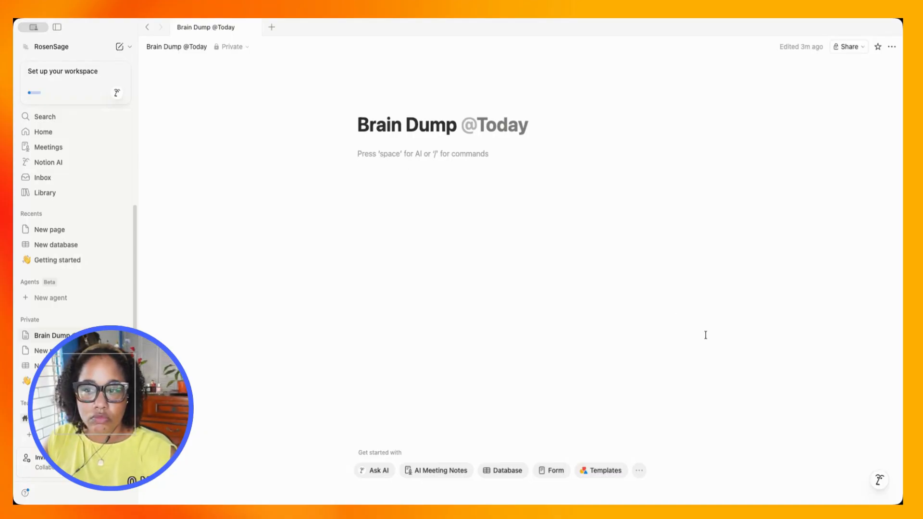
click(428, 159)
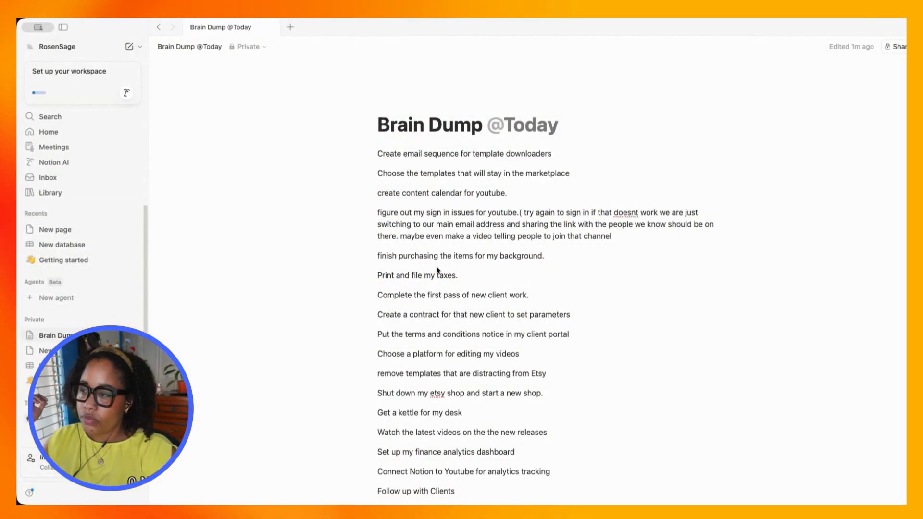
Arrange the first four tasks into three columns: content calendar above email sequence, marketplace template selection, and YouTube sign-in issues
scroll(392, 211, down, 12)
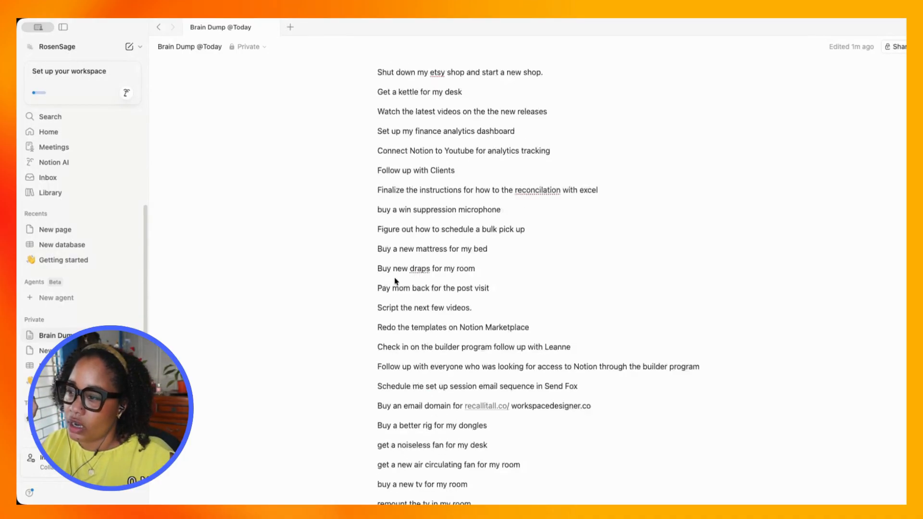
scroll(407, 312, up, 12)
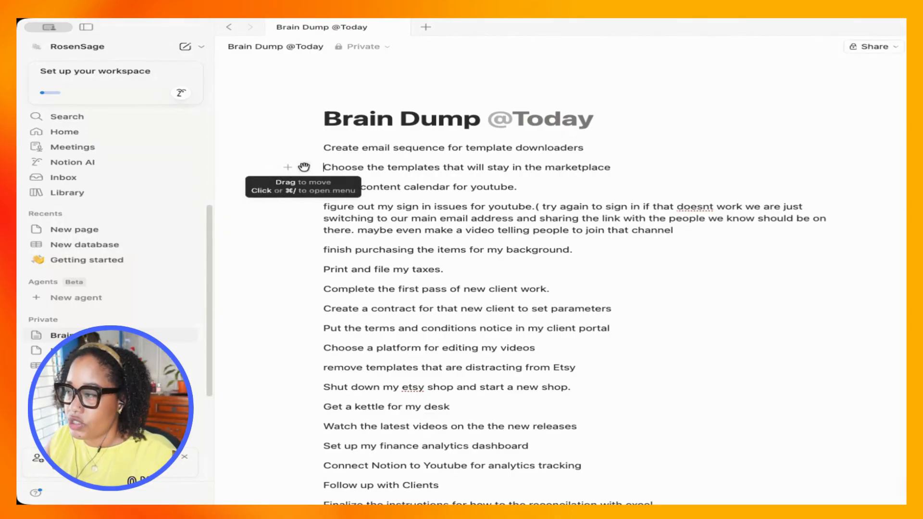
drag(304, 168, 862, 146)
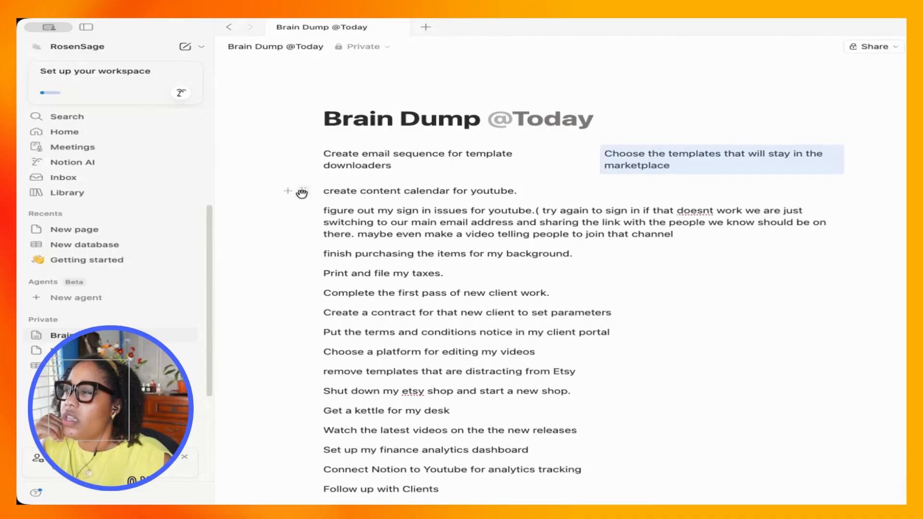
drag(303, 190, 334, 144)
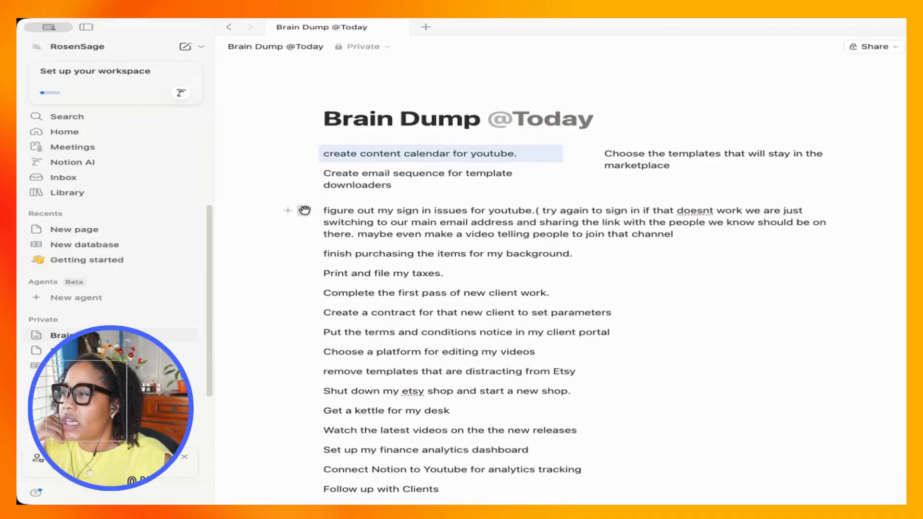
drag(304, 210, 863, 193)
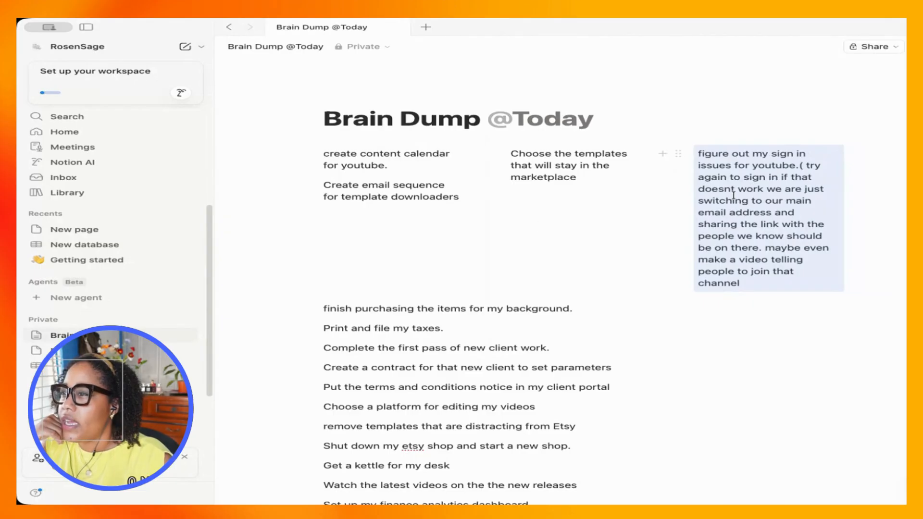
Move the background purchases task to the end of the first column and the taxes task to the top of the third column
mouse_move(678, 154)
mouse_down()
mouse_move(483, 170)
mouse_move(675, 162)
mouse_up()
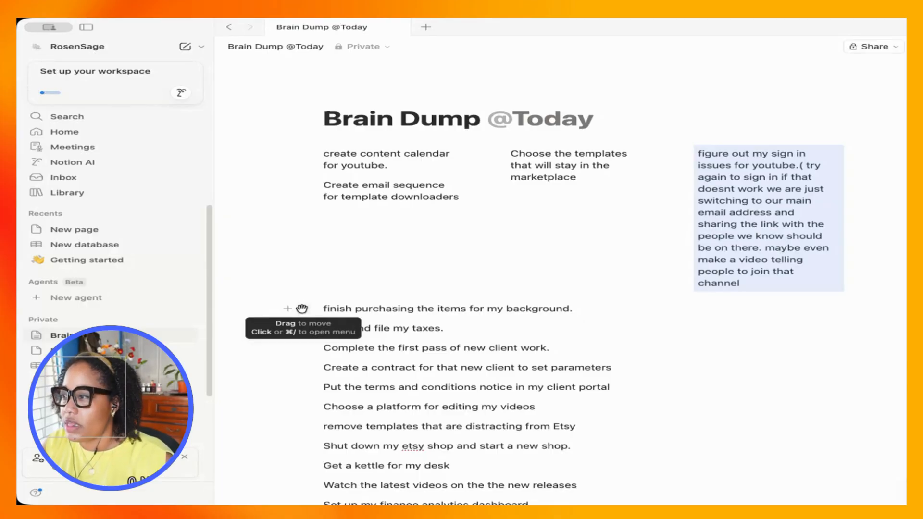
drag(301, 309, 336, 226)
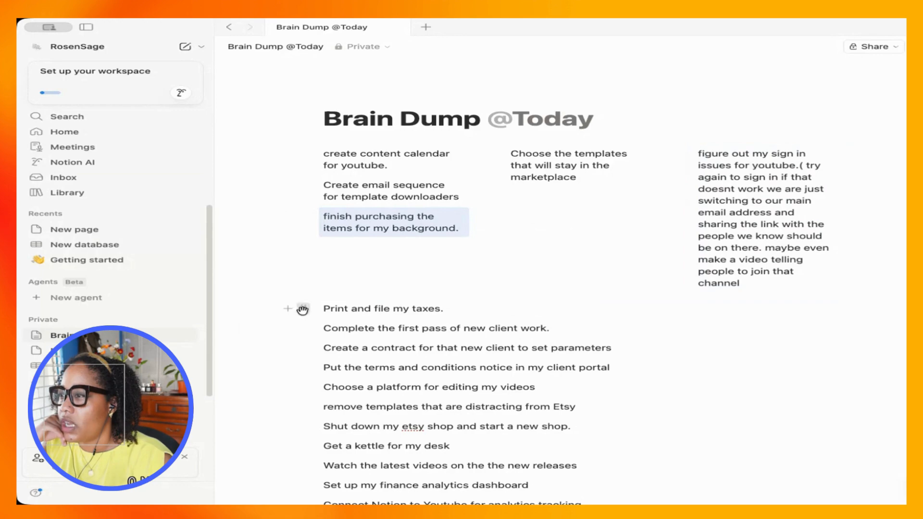
drag(302, 308, 713, 162)
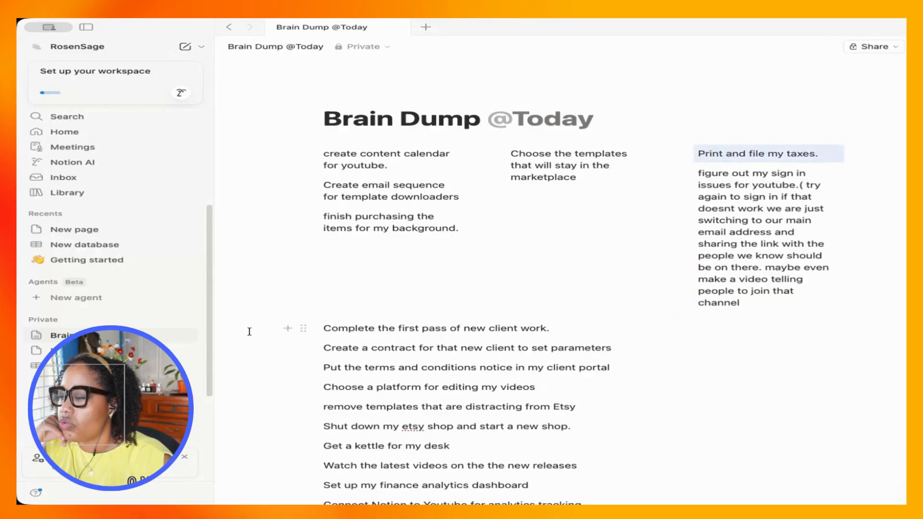
Move the new client work, client contract, and terms and conditions tasks, in that order, below the marketplace templates task in the middle column
drag(294, 333, 642, 185)
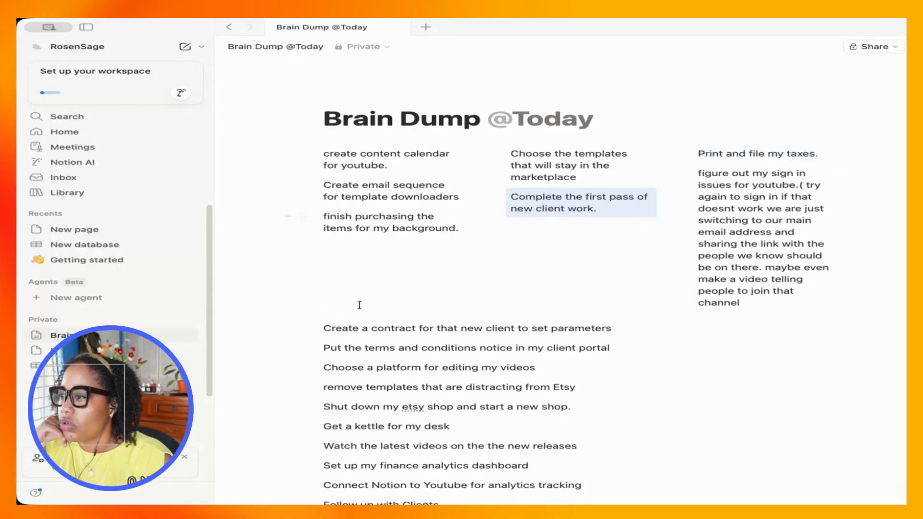
drag(305, 328, 529, 220)
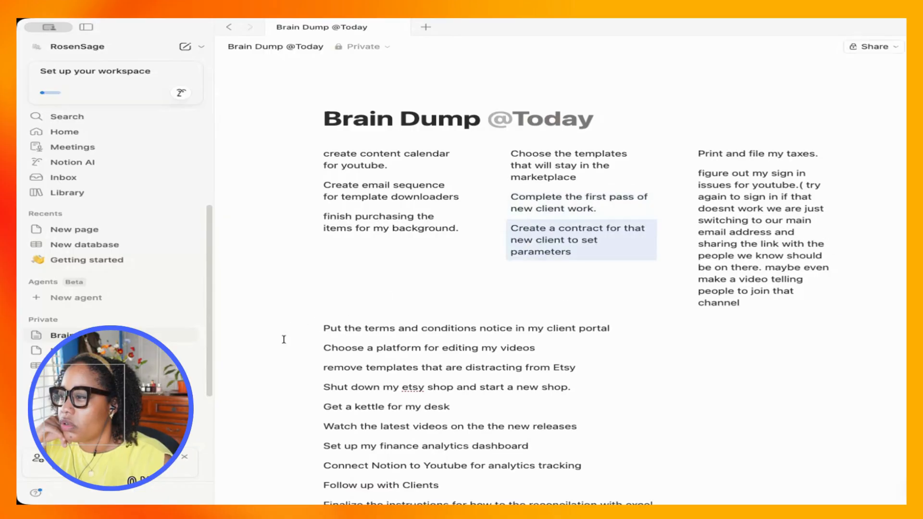
drag(305, 328, 534, 271)
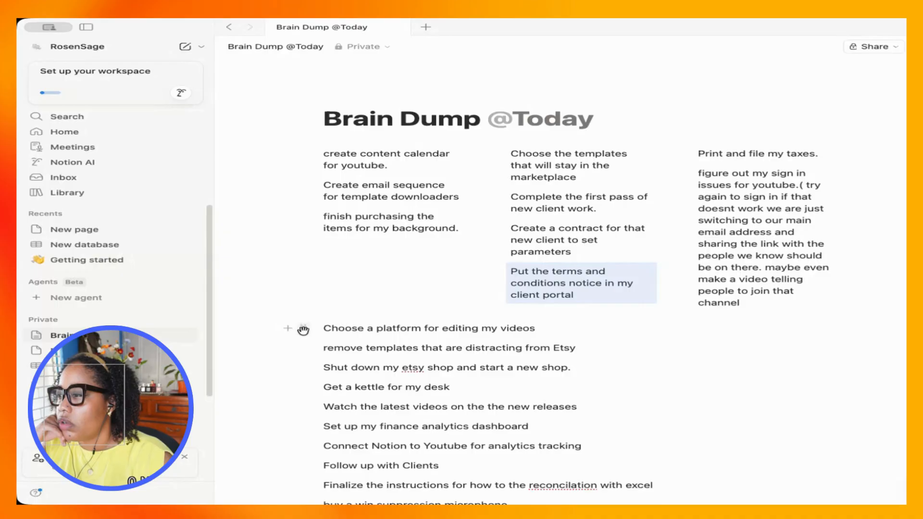
Move the video editing platform task to the end of the first column and the Etsy template removal task directly below the marketplace templates task
drag(303, 327, 364, 255)
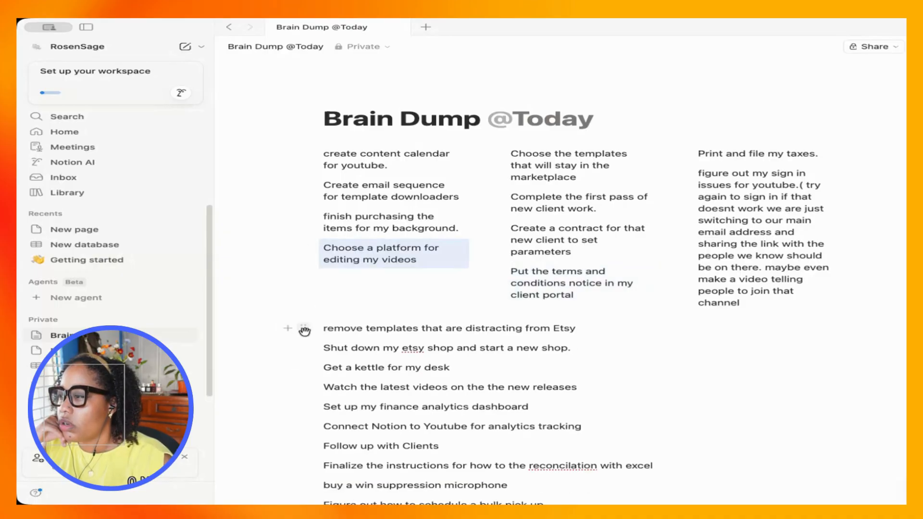
drag(306, 328, 567, 191)
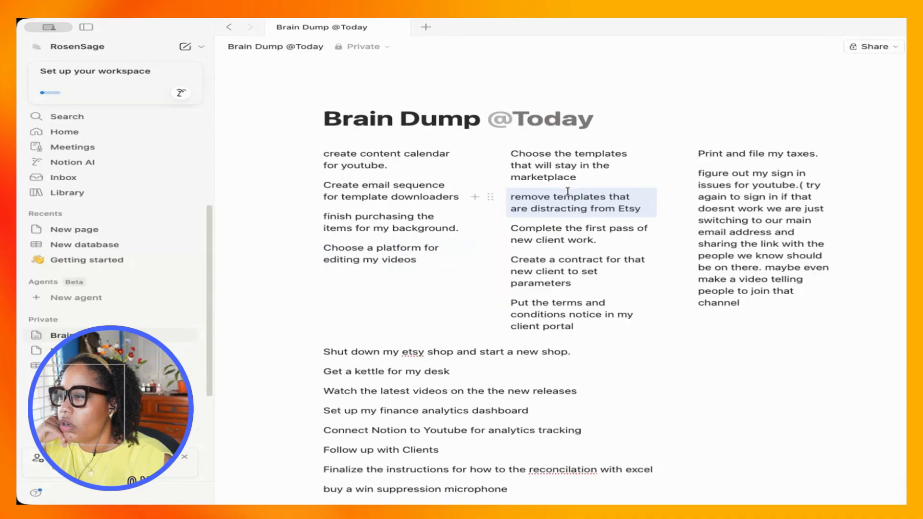
click(514, 197)
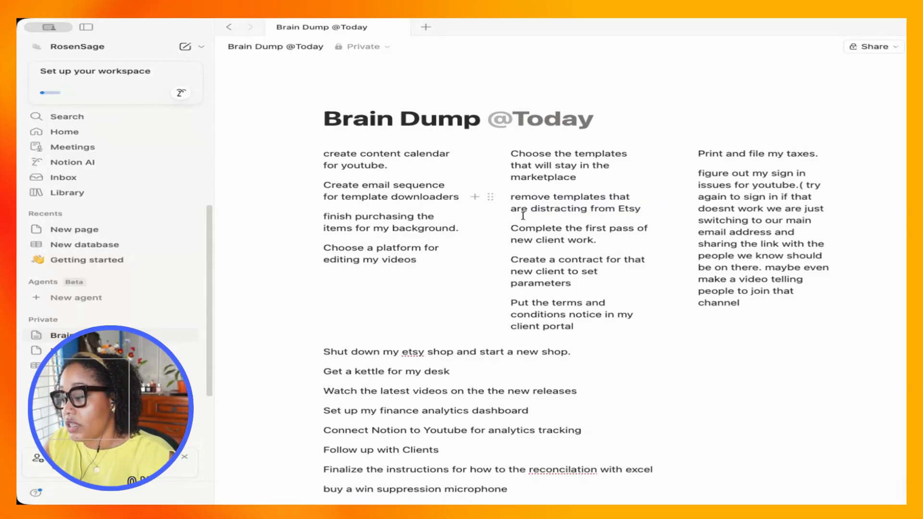
click(493, 197)
mouse_move(366, 138)
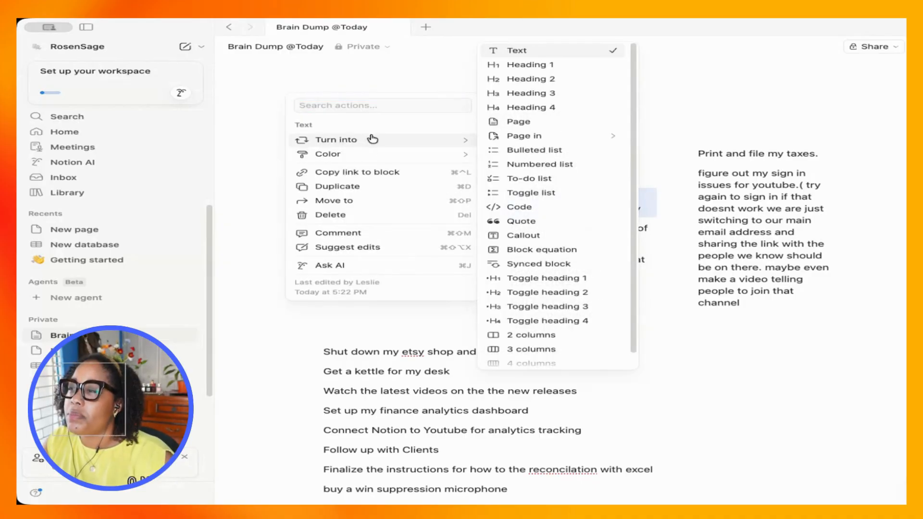
key(Escape)
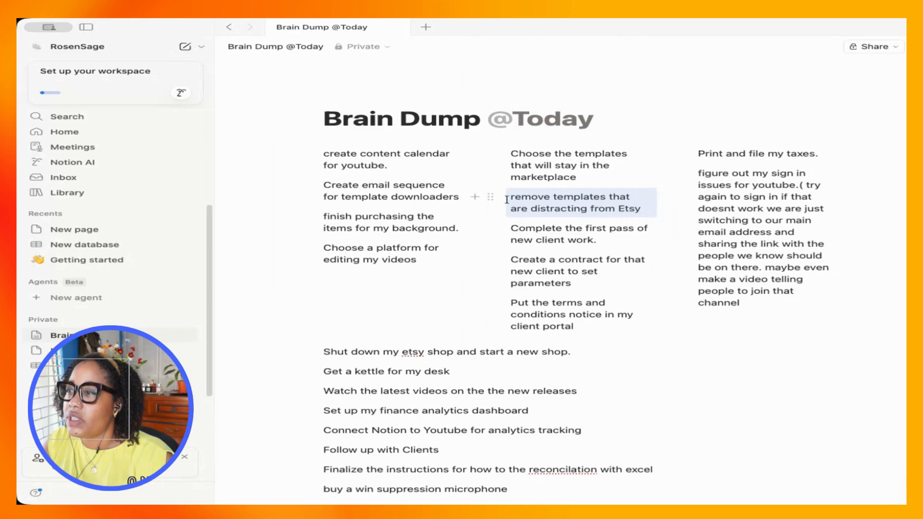
click(488, 196)
mouse_move(418, 144)
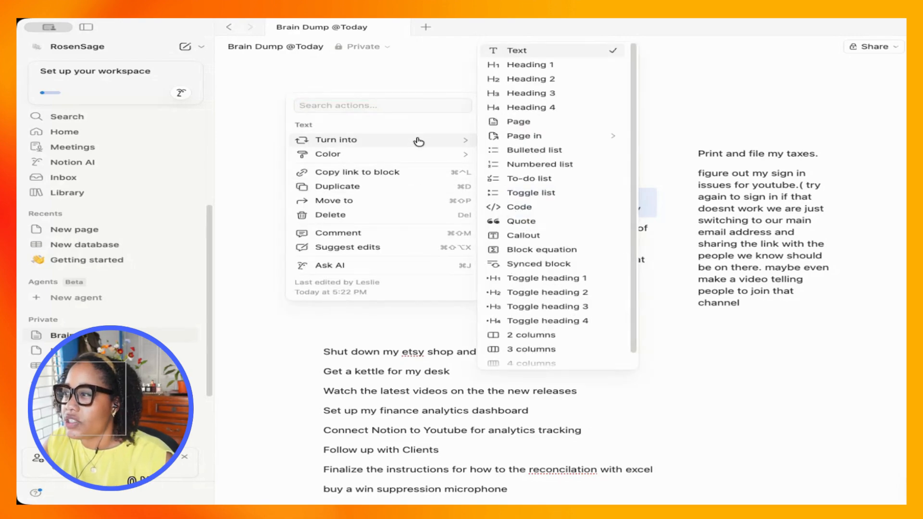
key(Escape)
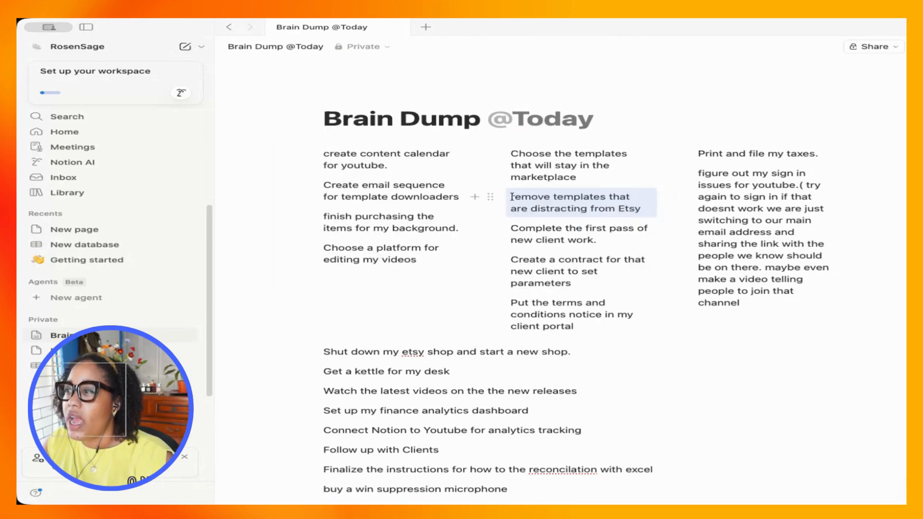
Turn the Etsy template removal task into a to-do item and try to nest it under the marketplace templates task
click(492, 197)
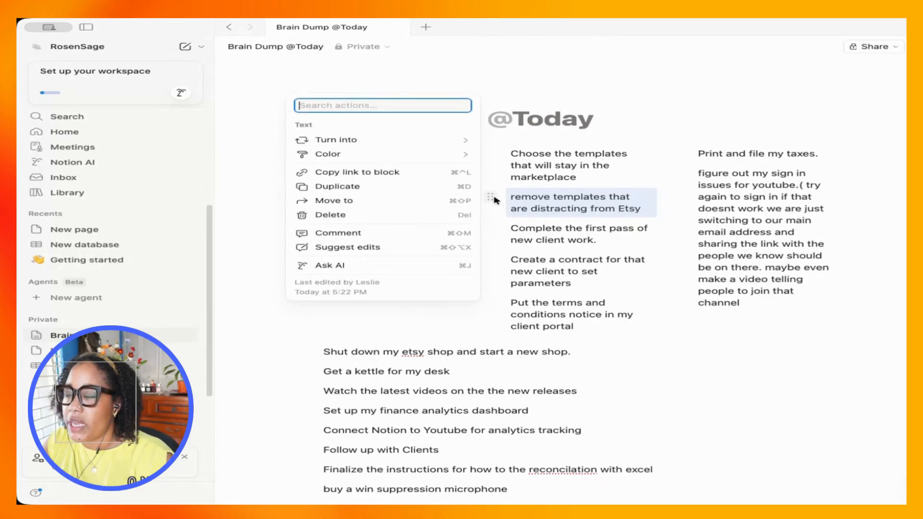
mouse_move(430, 140)
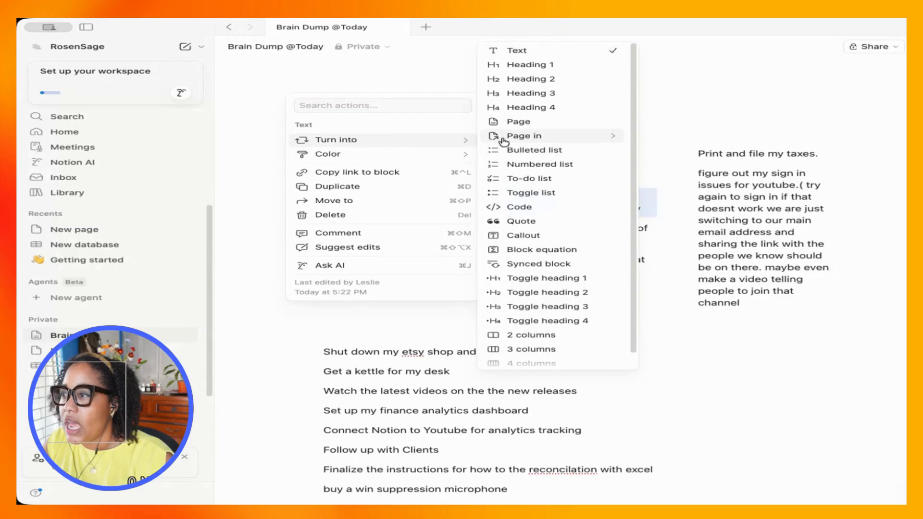
click(530, 178)
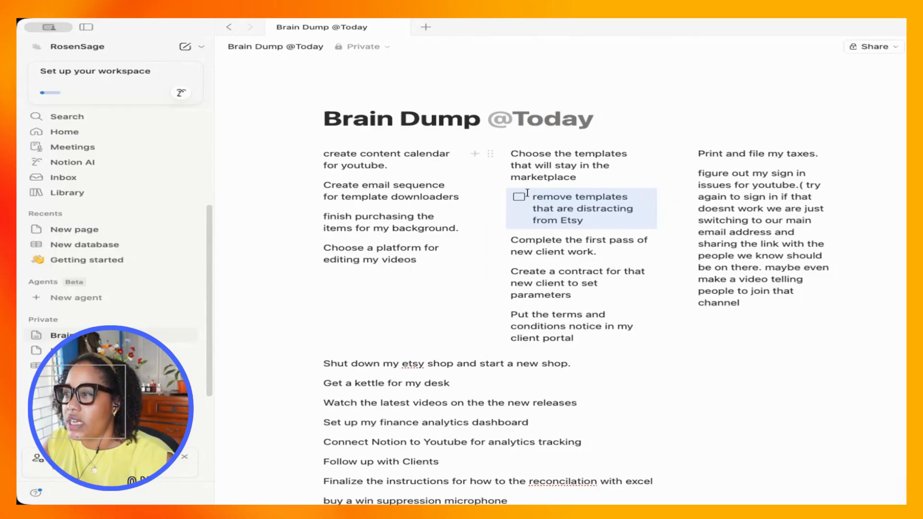
drag(492, 197, 547, 191)
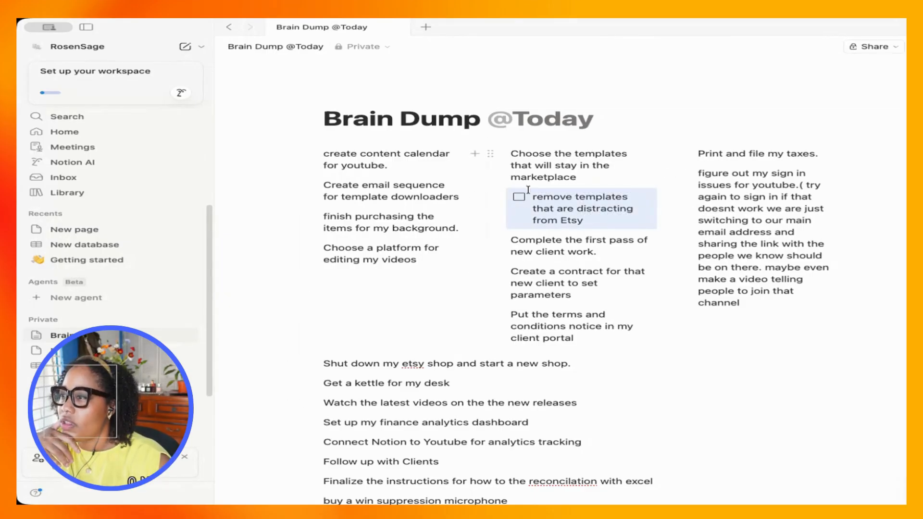
click(535, 176)
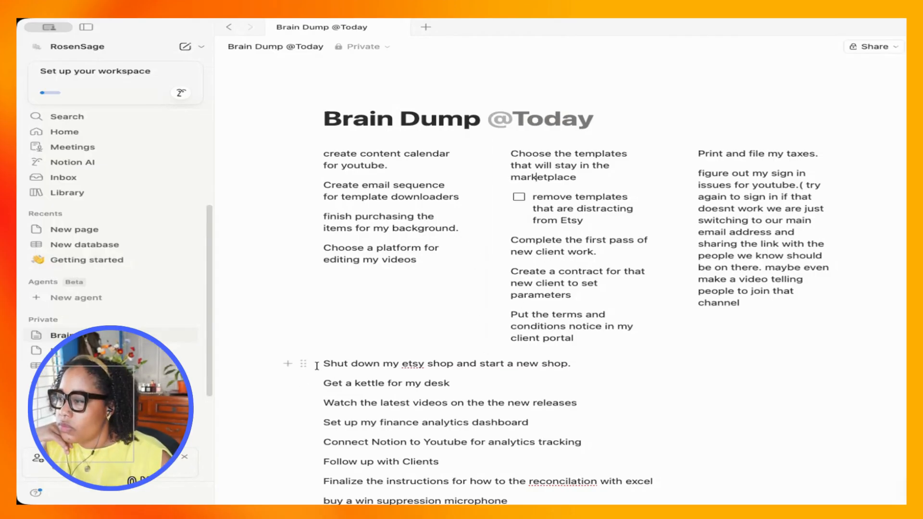
Nest the task about shutting down the Etsy shop and starting a new one under the Etsy template removal to-do
drag(303, 363, 546, 241)
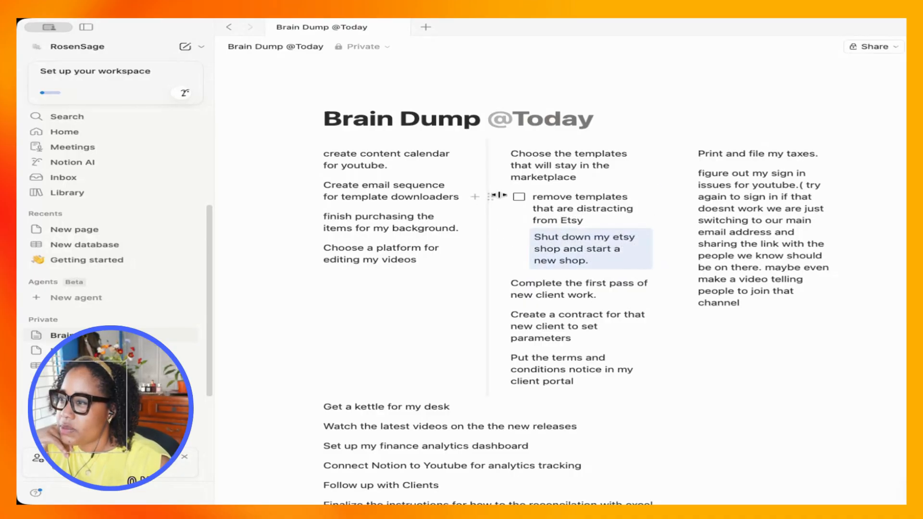
drag(492, 197, 502, 208)
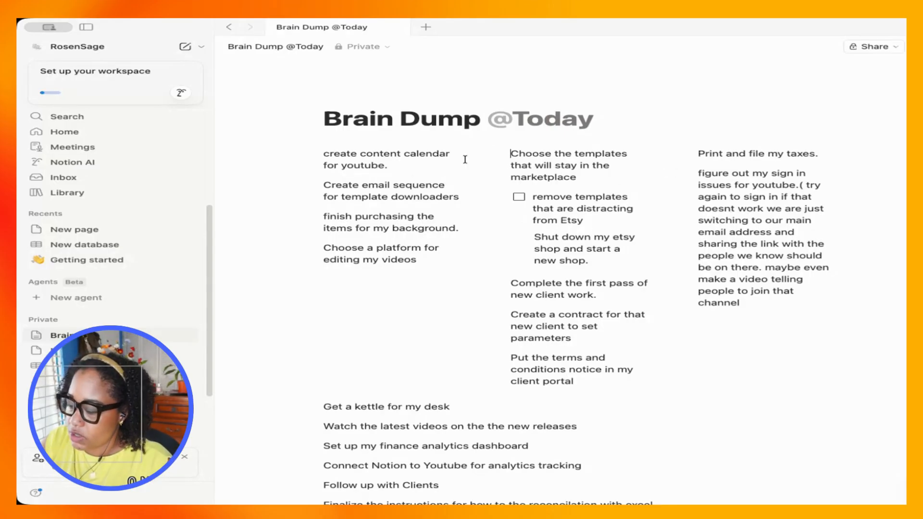
Turn the marketplace templates task into a to-do item and nest the Etsy template removal to-do with its subtask under it
text([])
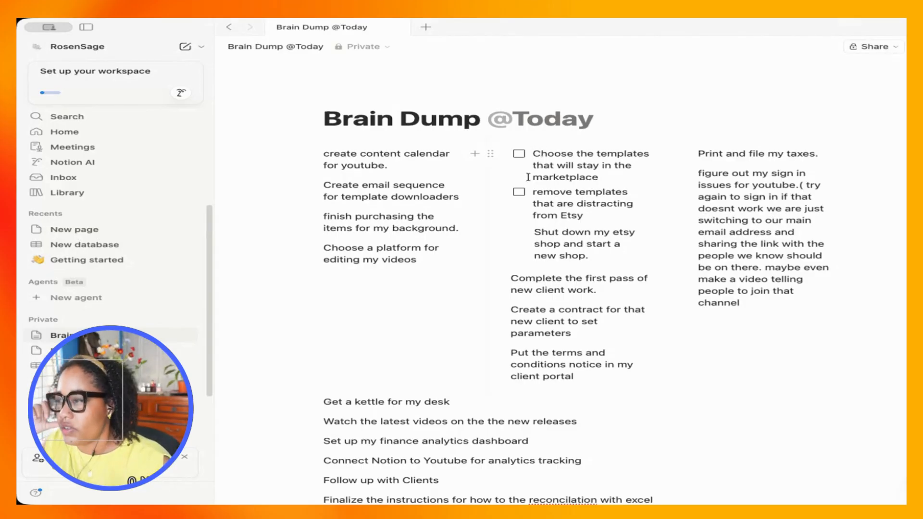
drag(491, 193, 572, 178)
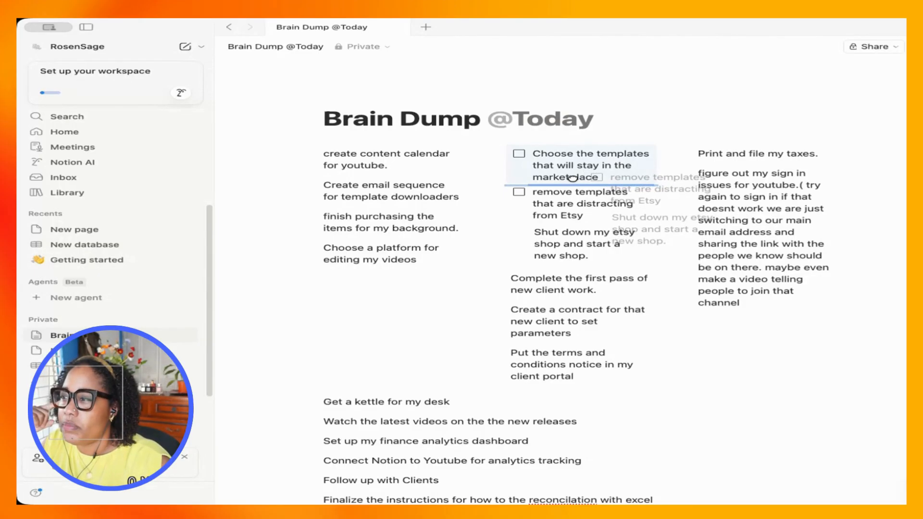
mouse_move(572, 177)
mouse_down()
mouse_move(505, 190)
mouse_move(565, 179)
mouse_up()
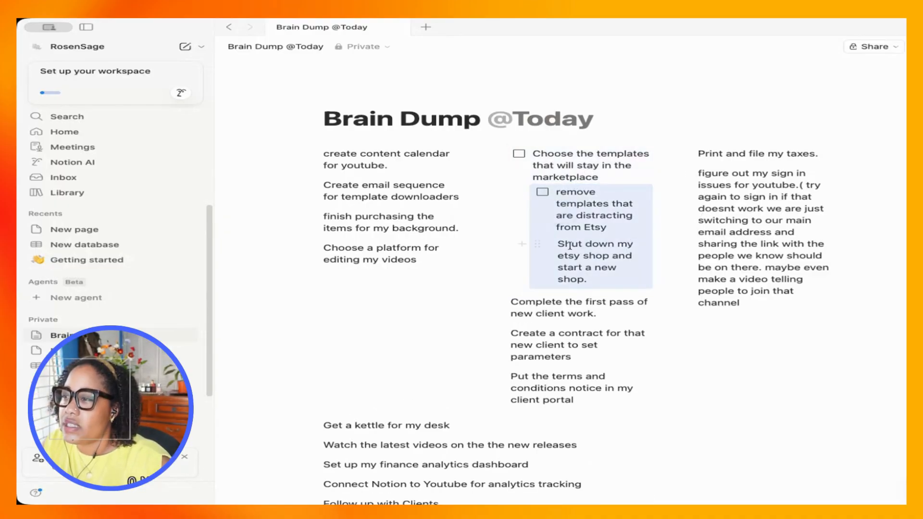
Move the Etsy shop shutdown task above the template removal to-do and turn it into a to-do nested under the marketplace templates task
drag(525, 245, 548, 194)
click(533, 196)
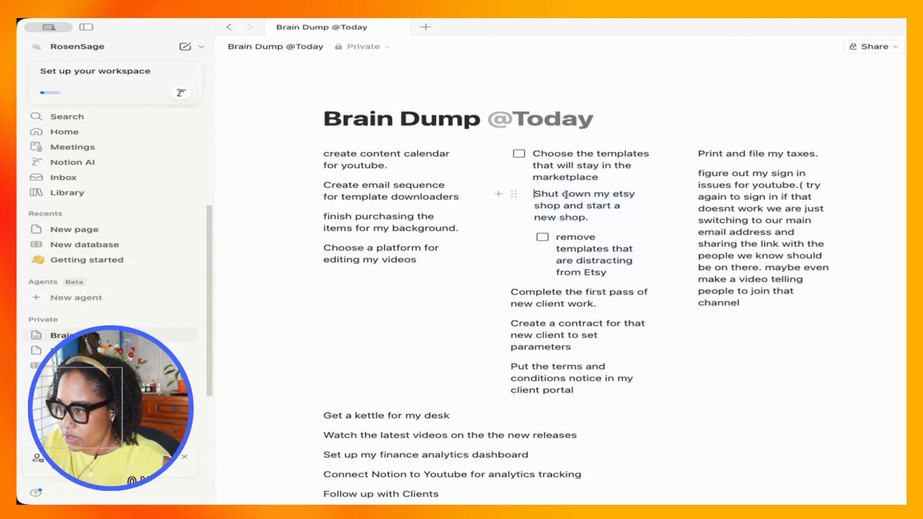
text([])
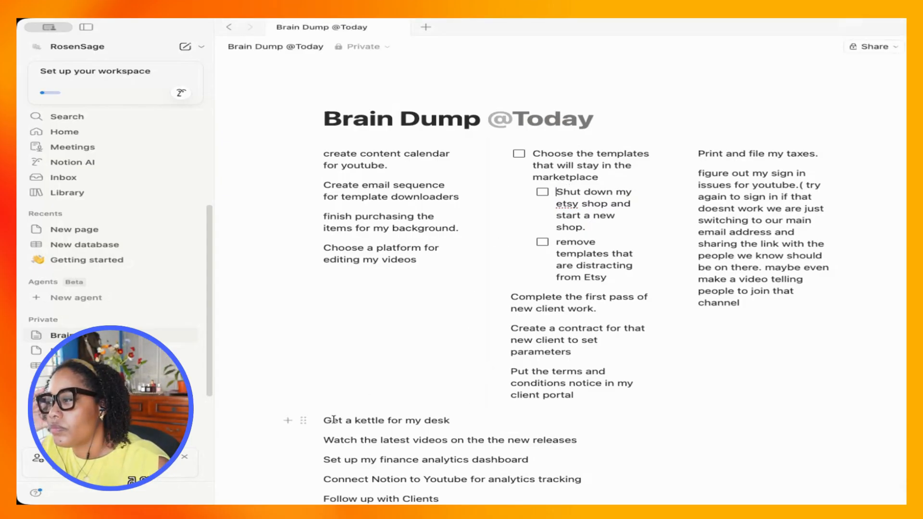
Place the latest videos task beside the kettle task, and move the finance dashboard and YouTube analytics tasks to the end of the third column
drag(303, 420, 898, 421)
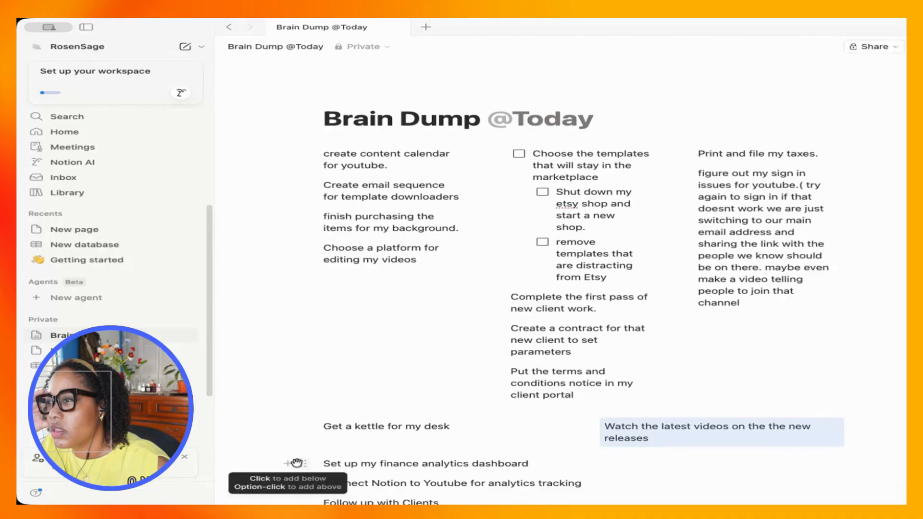
drag(302, 465, 713, 323)
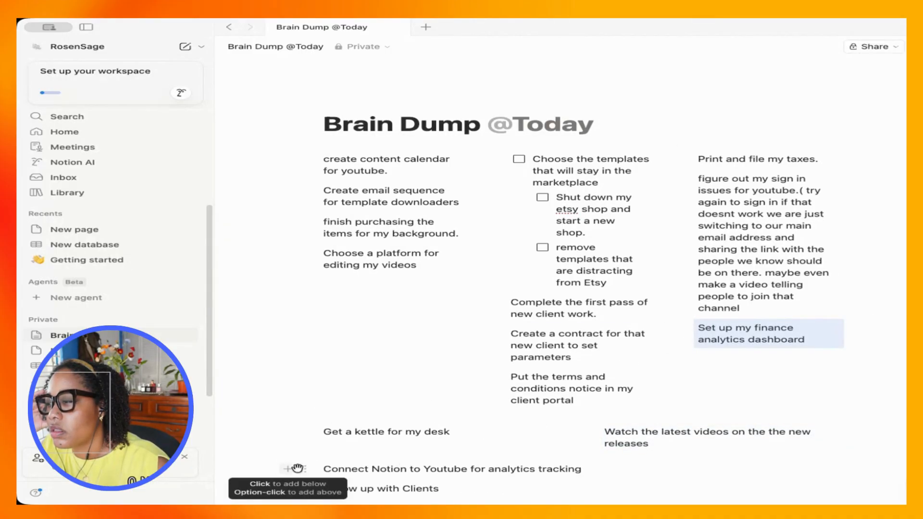
drag(304, 472, 705, 341)
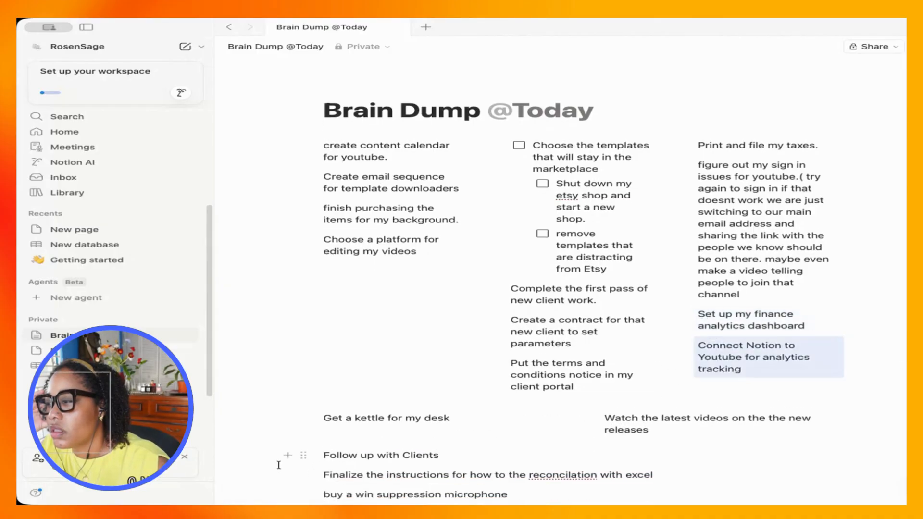
Move "Follow up with Clients" below the first-pass client work task and insert "prospective" before "Clients"
drag(303, 455, 521, 308)
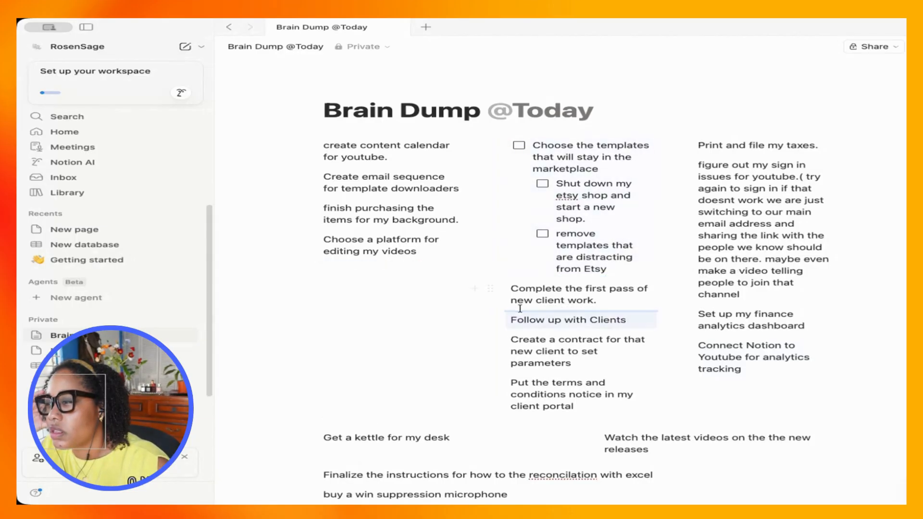
double_click(609, 320)
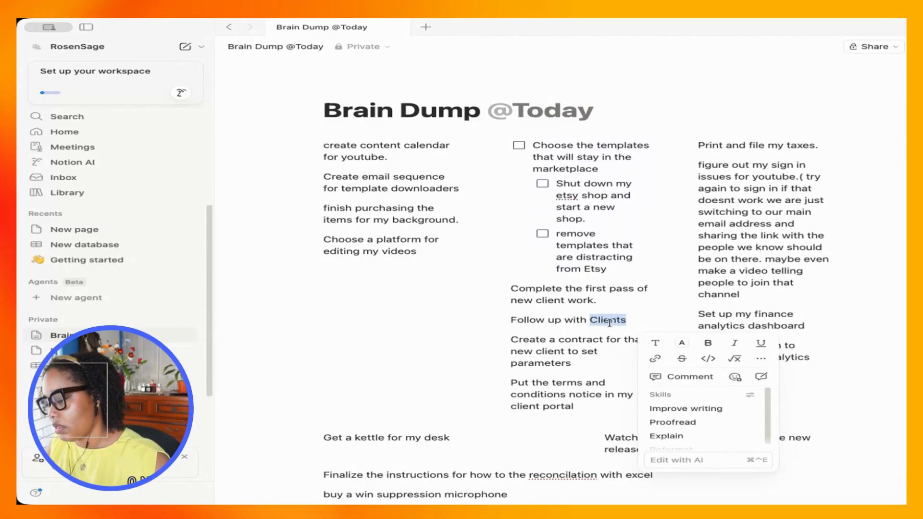
key(Left)
text(propse)
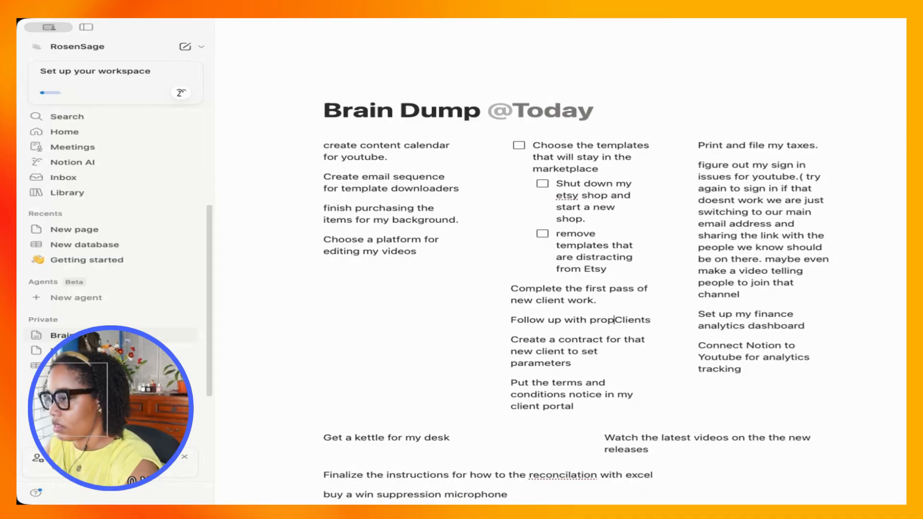
key(BackSpace)
key(BackSpace)
key(BackSpace)
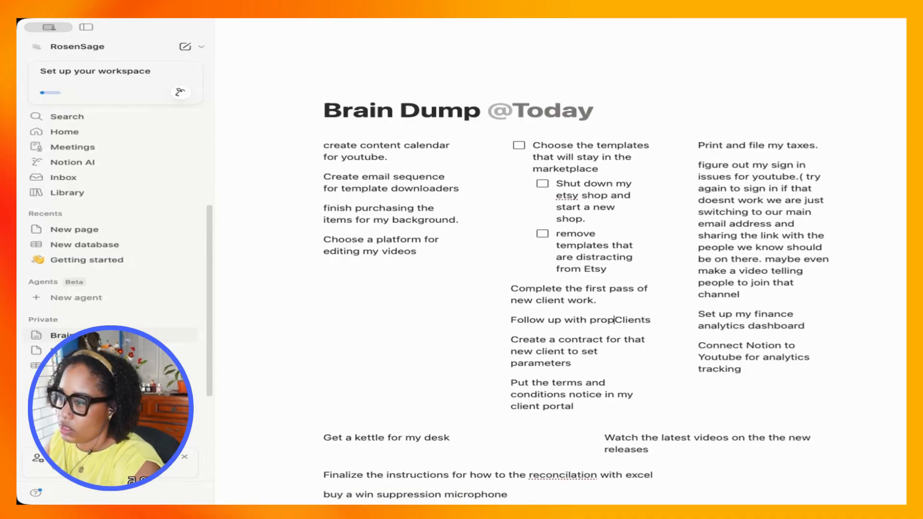
text(specti)
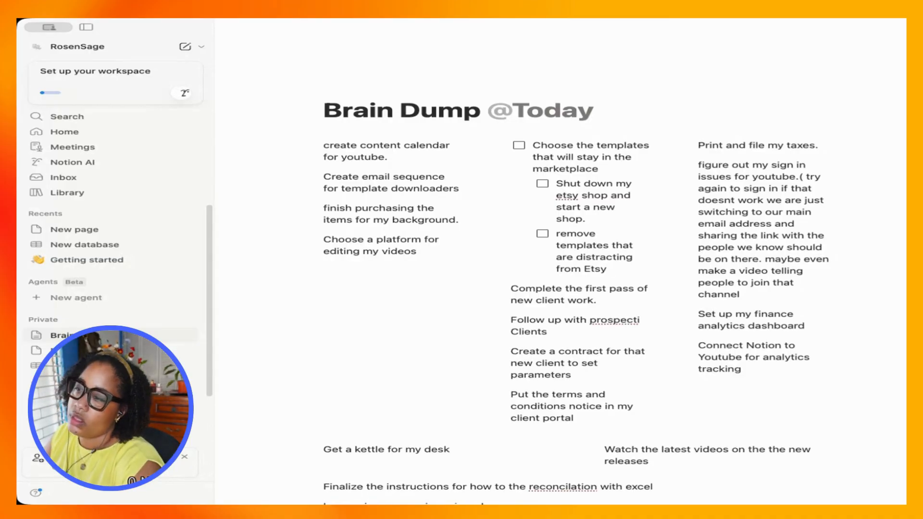
text(ve)
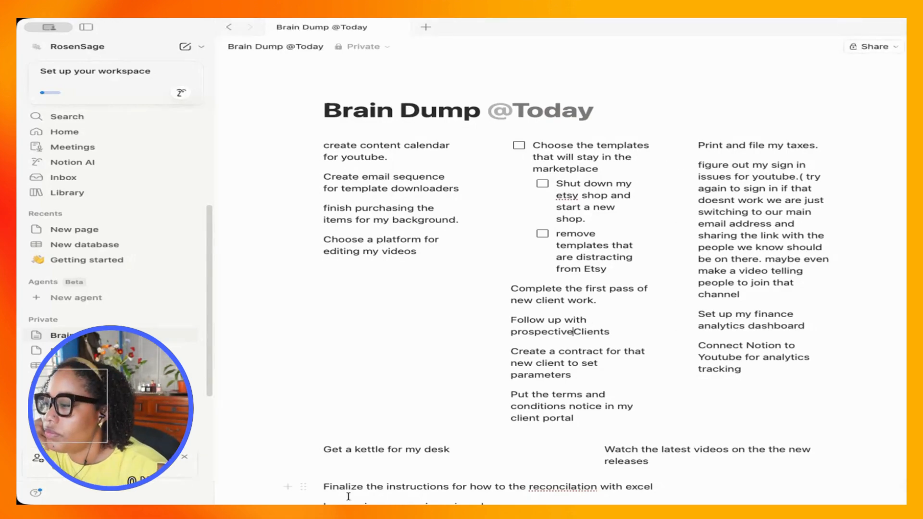
Move the Excel reconciliation instructions task to the end of the second column and put an empty text block at the top of that column
drag(303, 486, 491, 407)
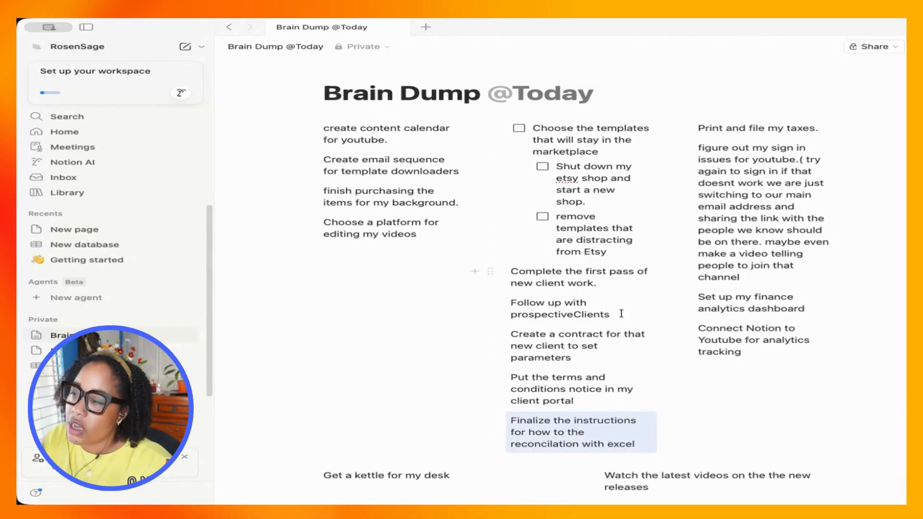
click(772, 398)
drag(680, 371, 552, 123)
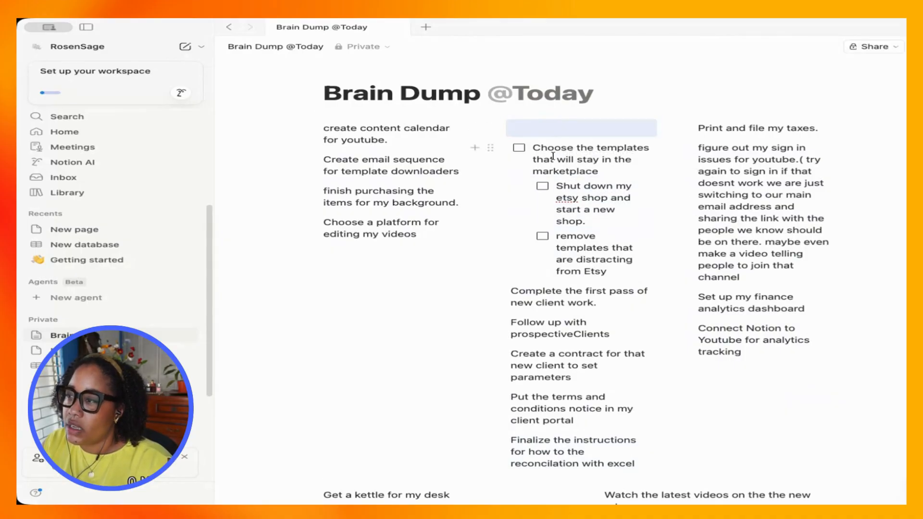
click(557, 123)
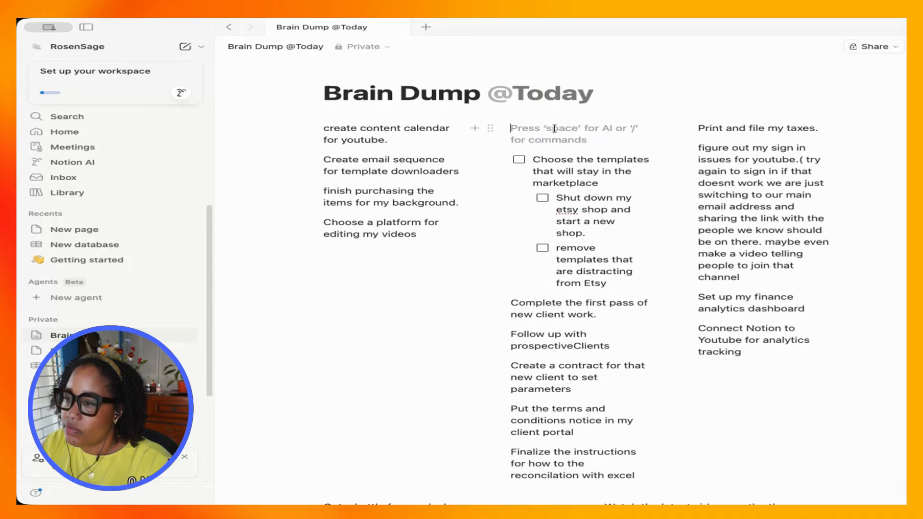
Move the marketplace templates to-do with its subtasks into a new column before the content calendar column
drag(495, 156, 264, 136)
click(657, 122)
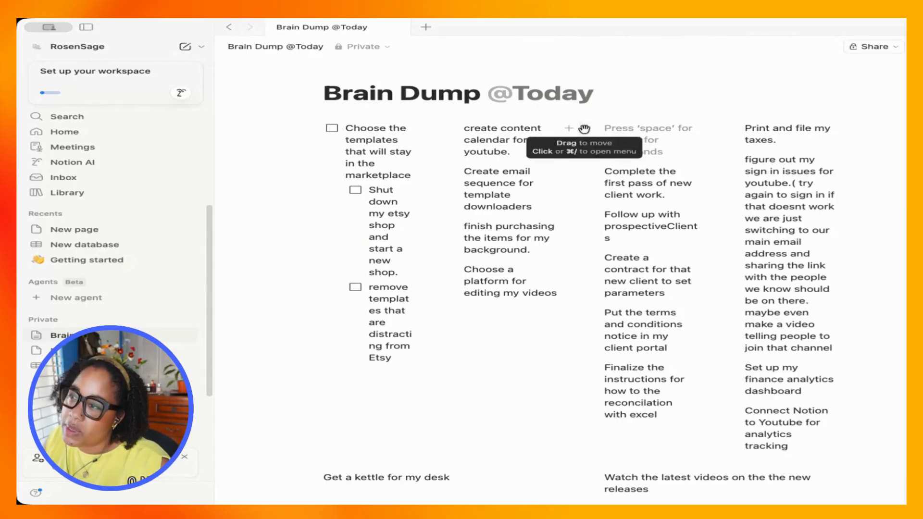
click(584, 127)
mouse_move(500, 89)
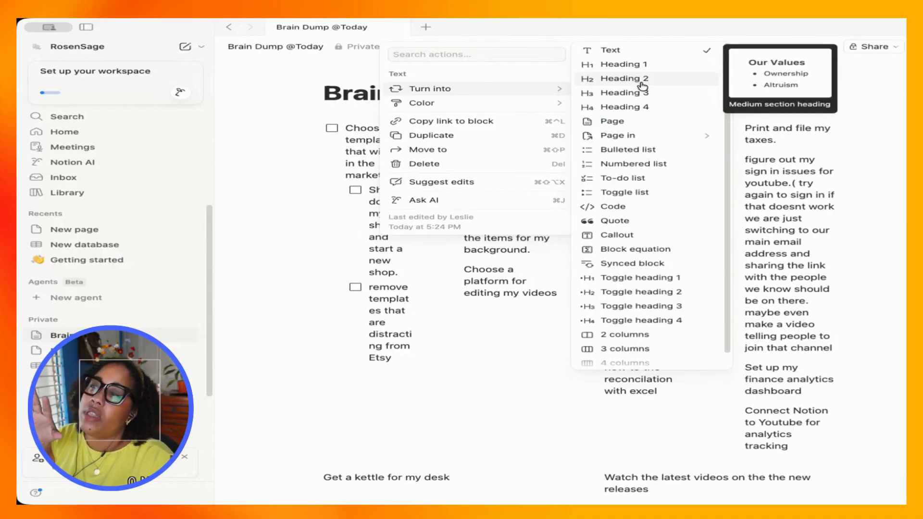
click(840, 141)
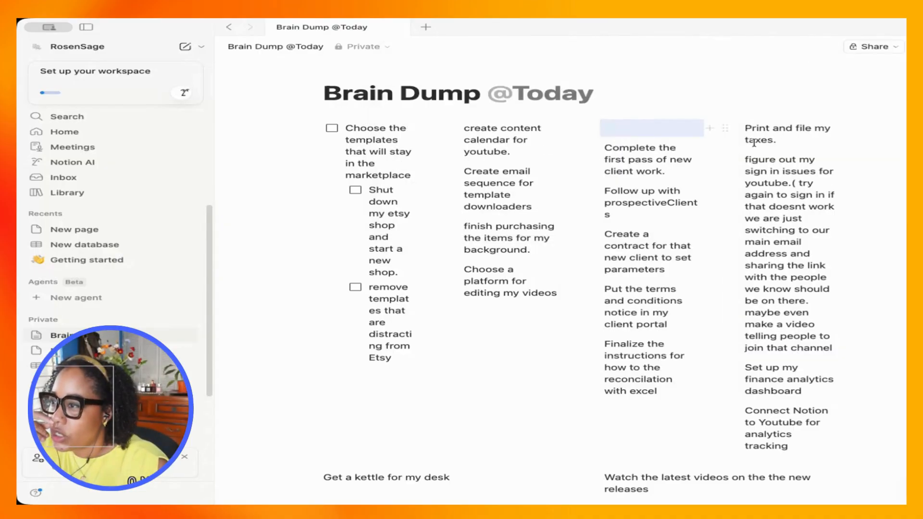
click(617, 131)
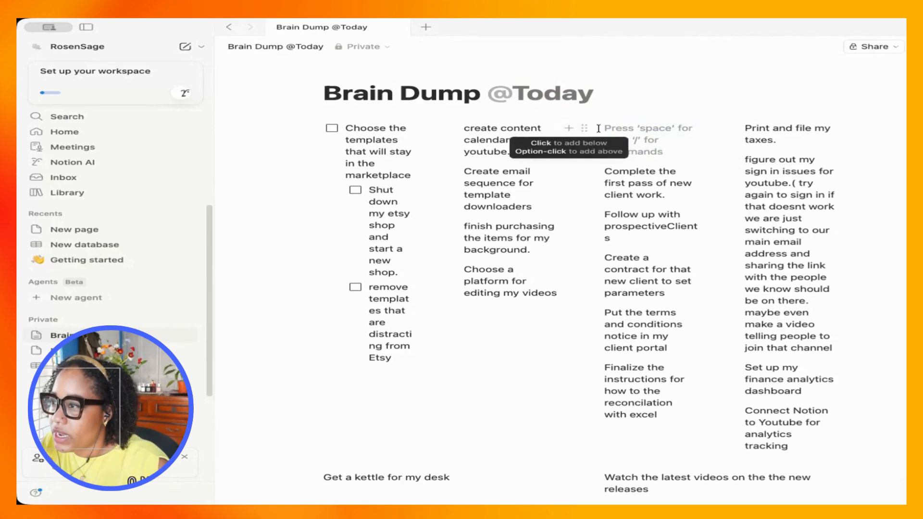
key(BackSpace)
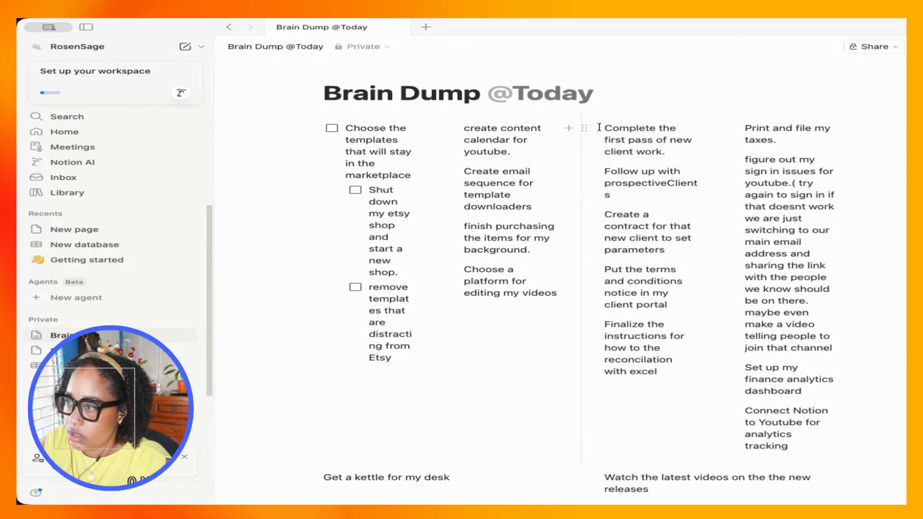
Add a Heading 2 reading "Client work" above the first-pass task at the top of the client tasks column
click(569, 127)
key(Escape)
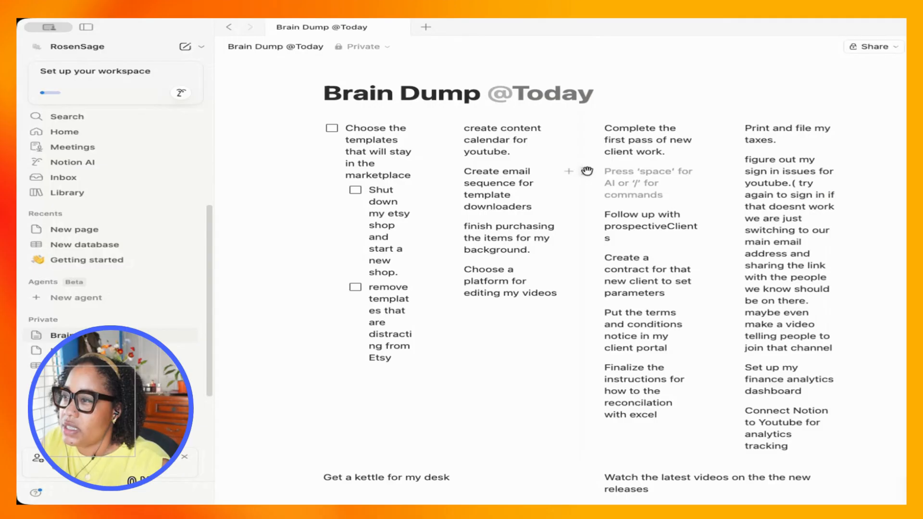
drag(587, 171, 602, 126)
click(585, 128)
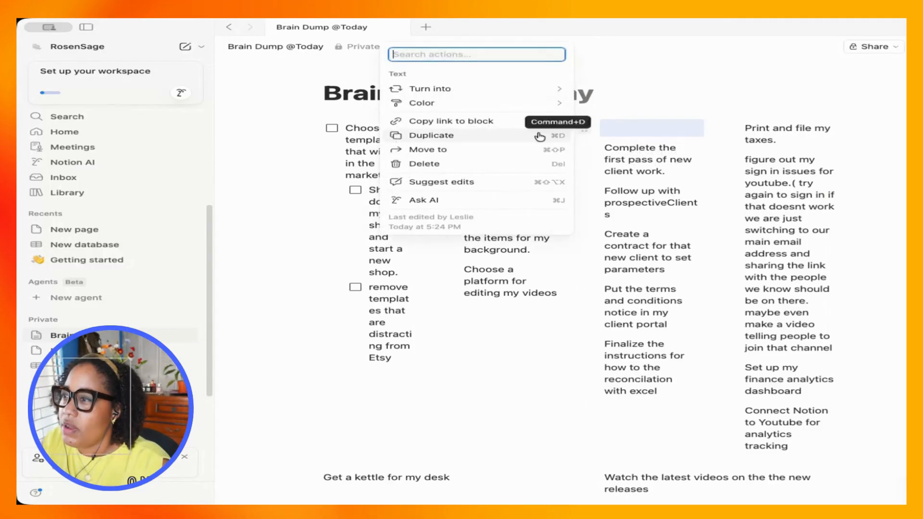
mouse_move(480, 88)
click(646, 79)
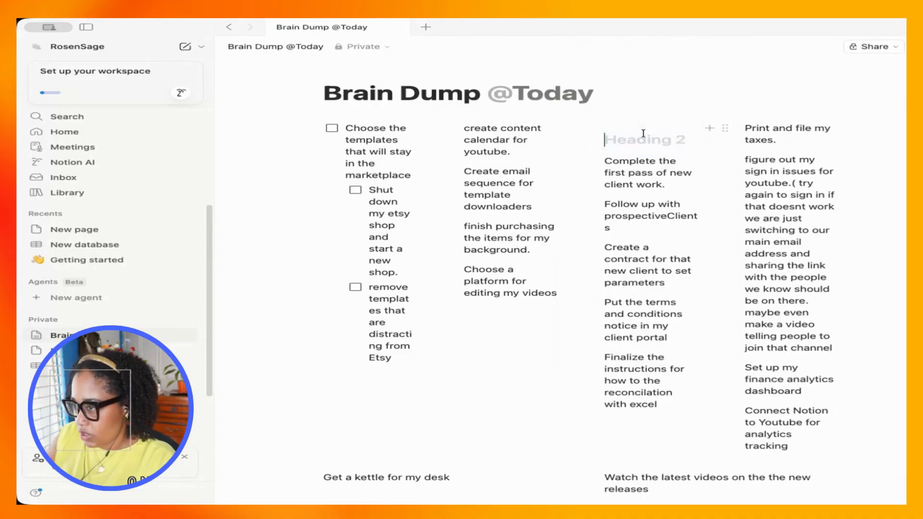
text(Client worl)
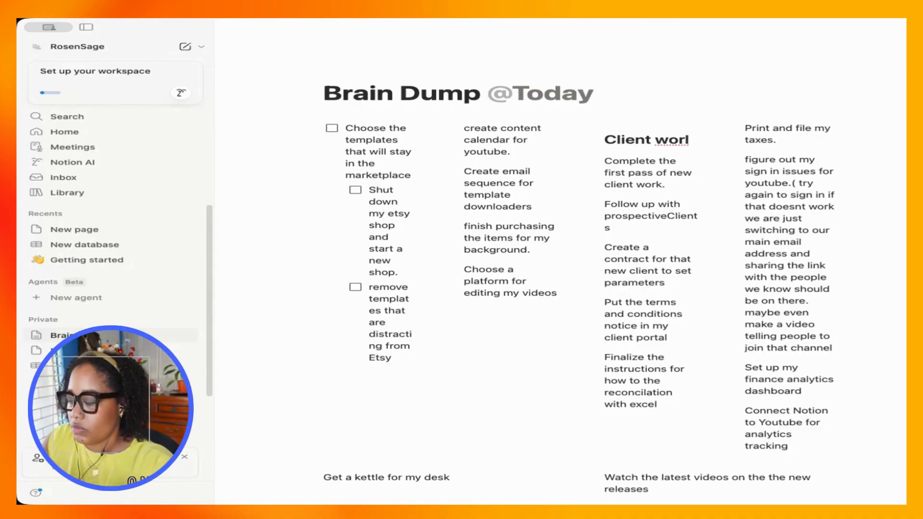
key(BackSpace)
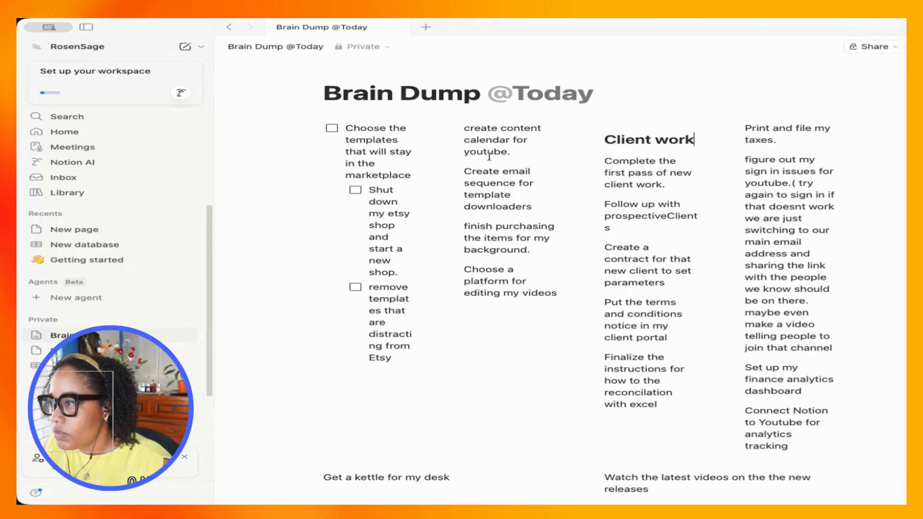
Add a Heading 2 reading "Marketing" and place it at the top of the content calendar column
click(501, 330)
text(/)
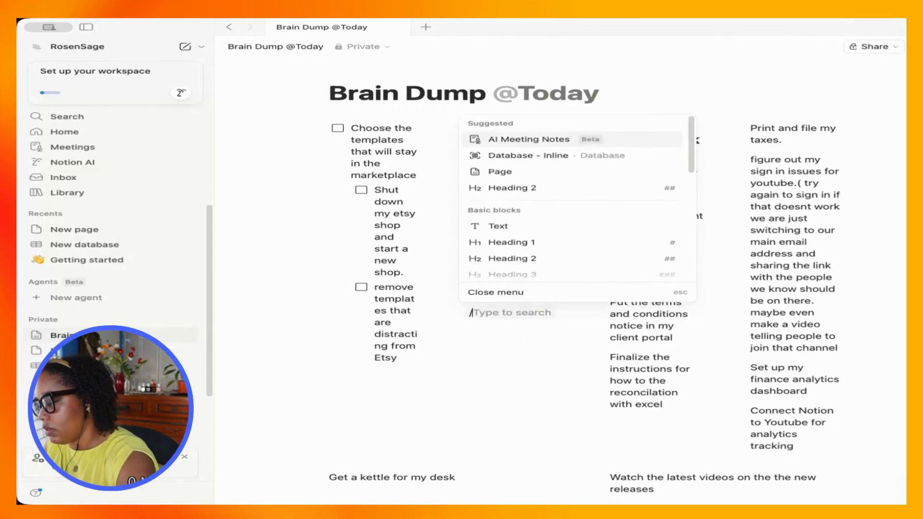
text(h2)
key(Return)
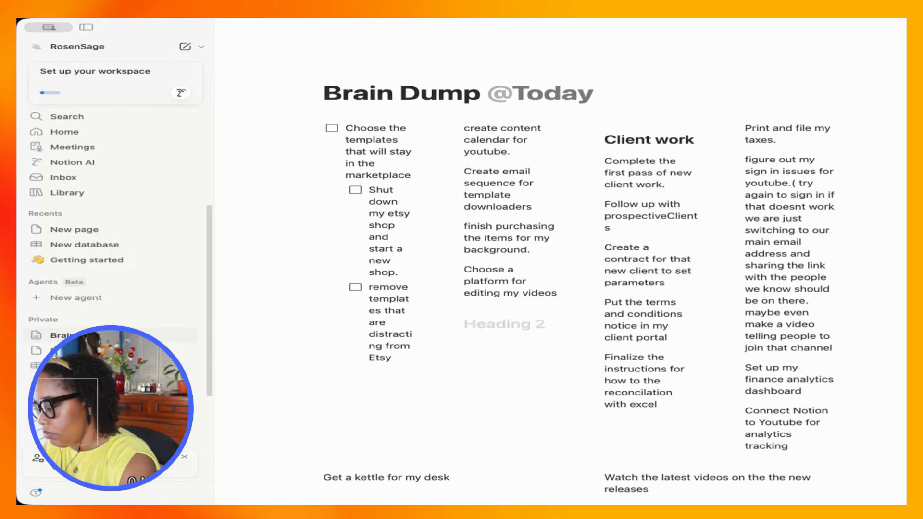
text(Marketing)
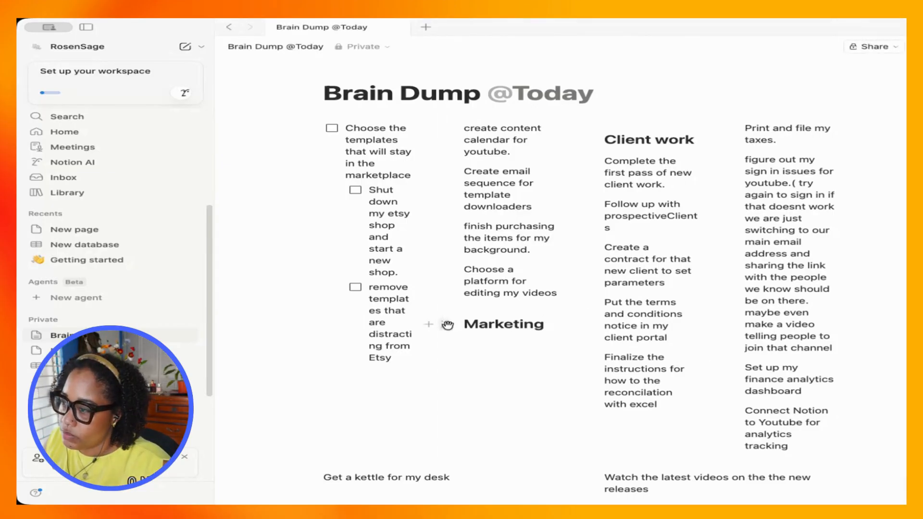
drag(446, 324, 499, 136)
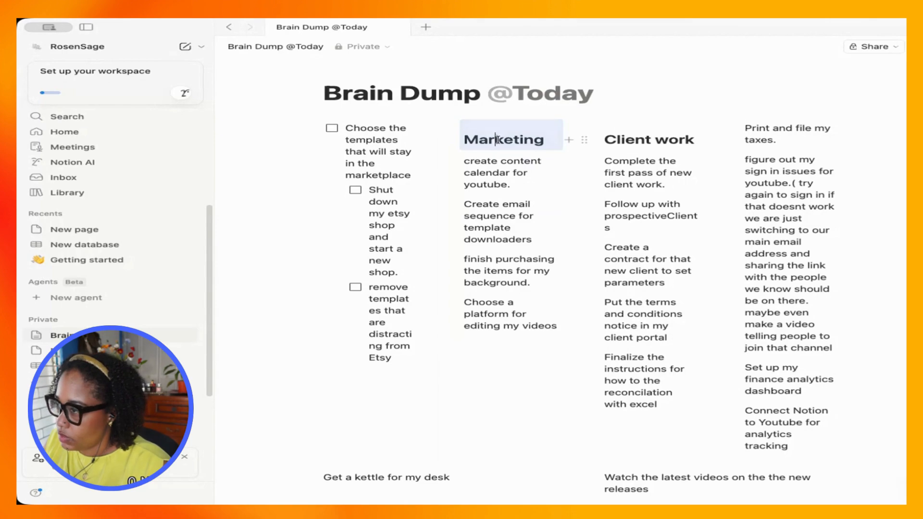
Add a Heading 2 reading "Admin" and place it at the top of the taxes column
click(494, 358)
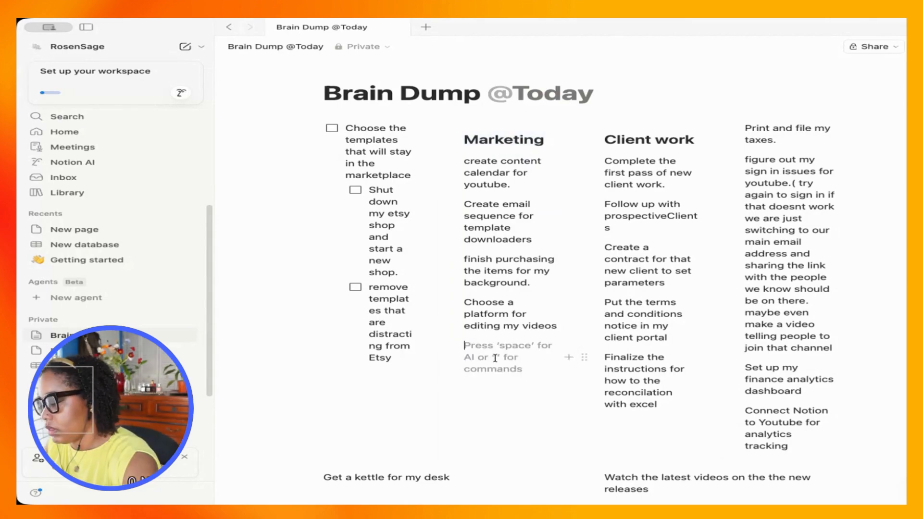
text(/h2)
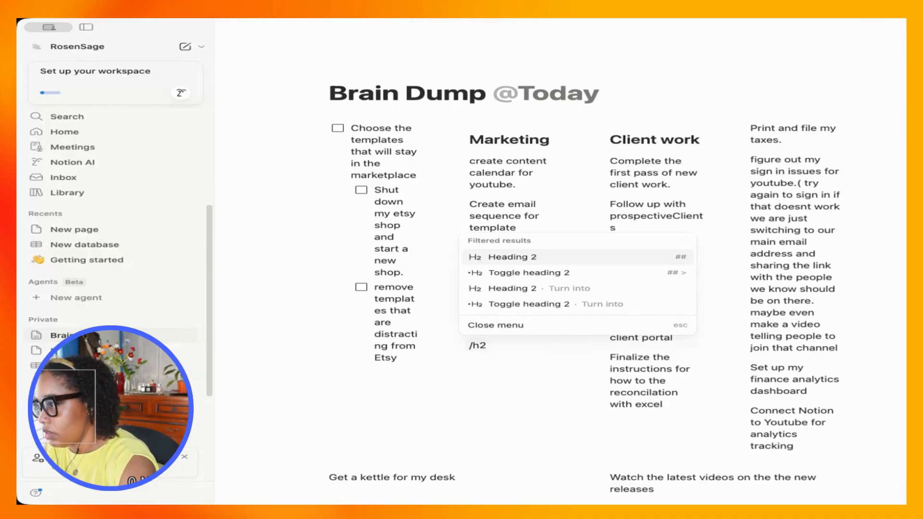
key(Return)
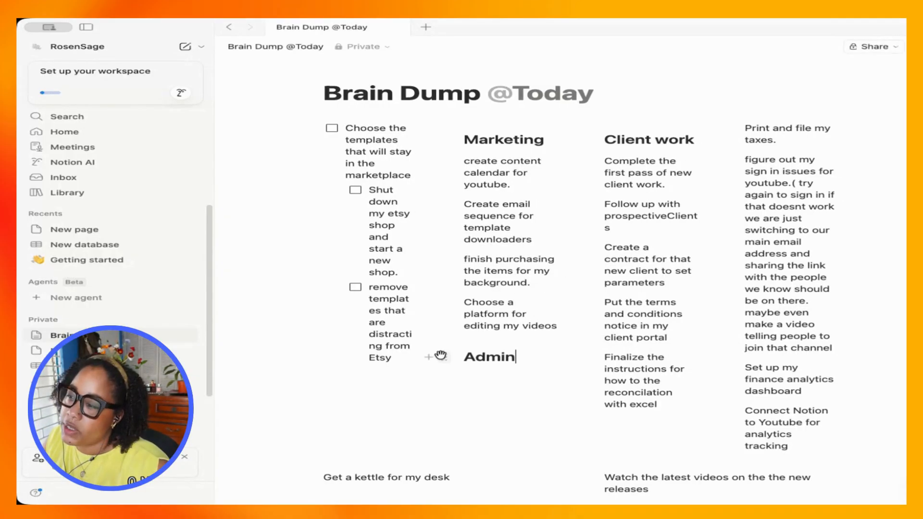
drag(446, 357, 759, 139)
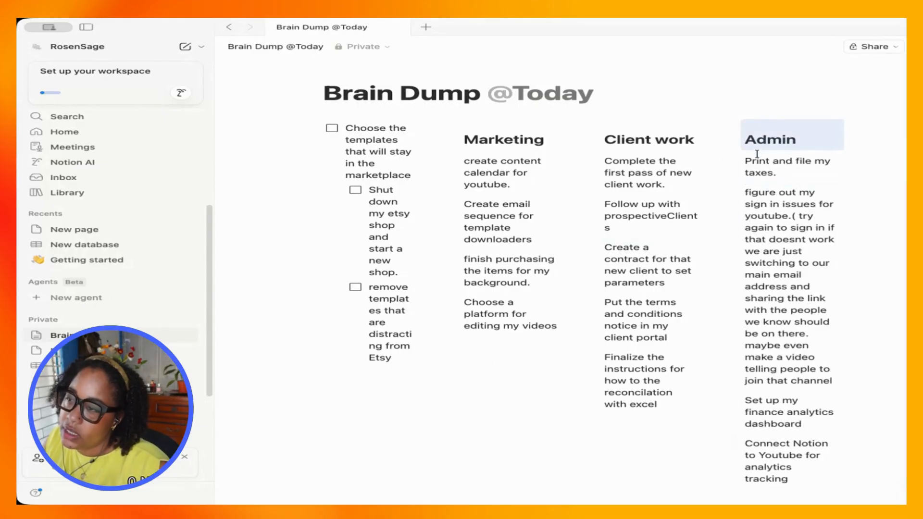
Add a Heading 2 reading "Templates" and place it at the top of the marketplace templates column
click(474, 350)
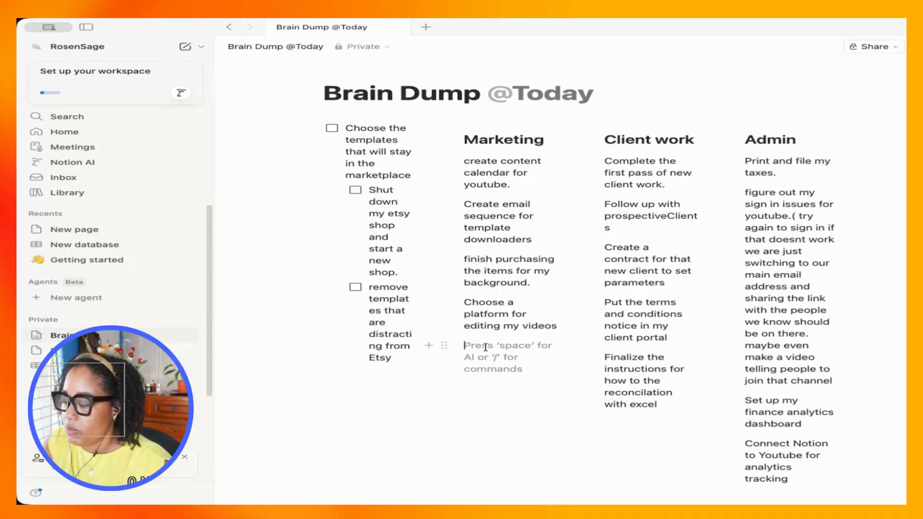
text(/)
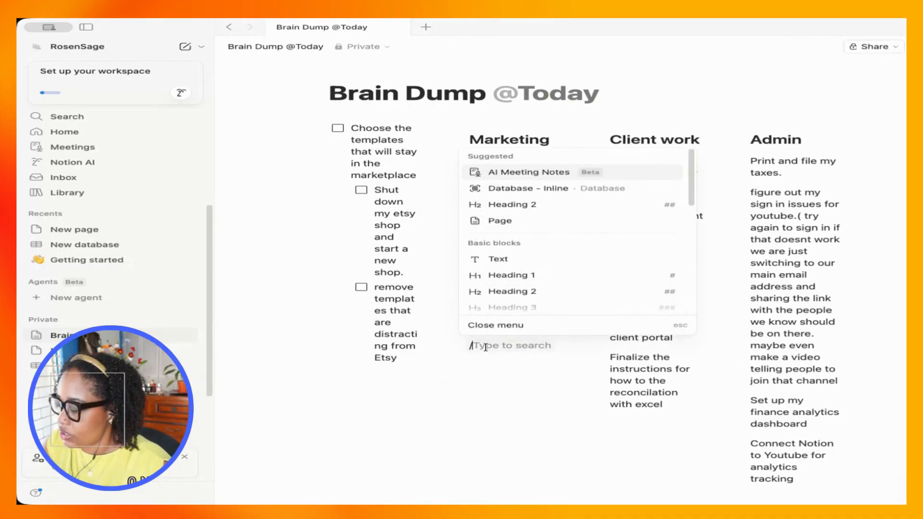
text(2)
click(504, 241)
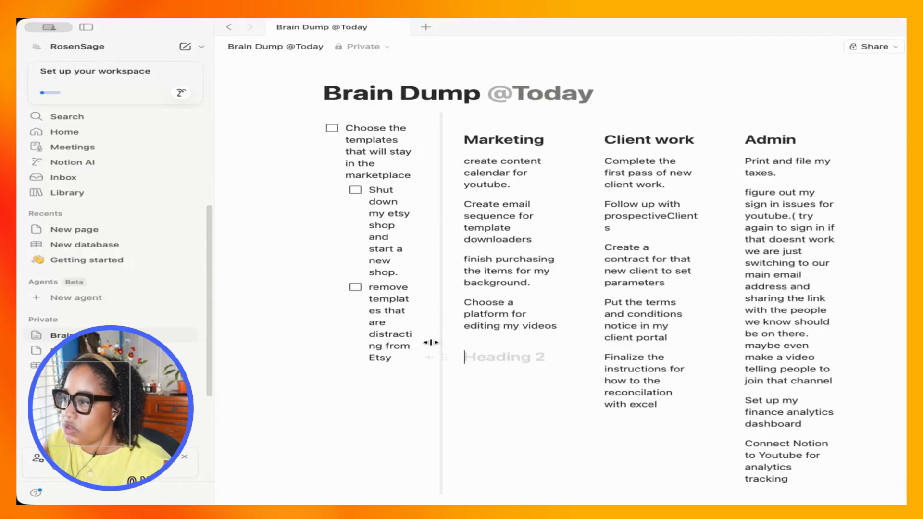
drag(444, 357, 338, 126)
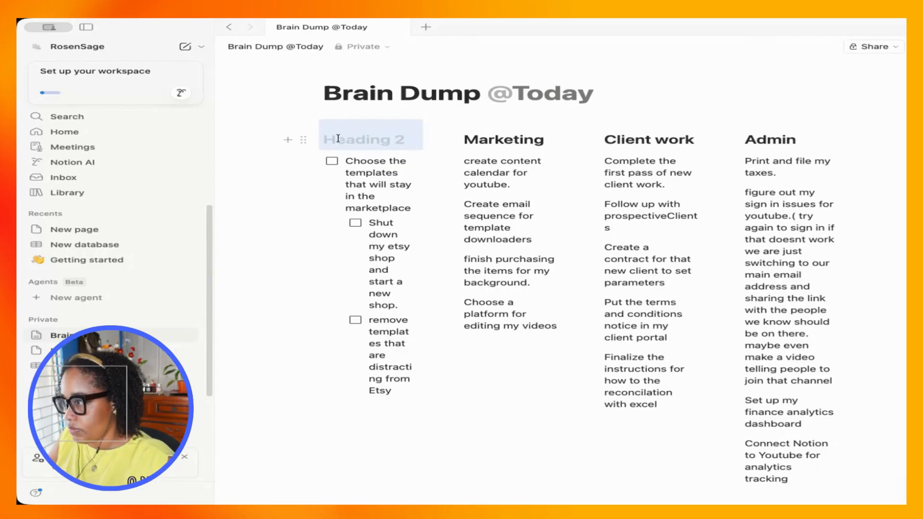
click(337, 138)
text(Templates)
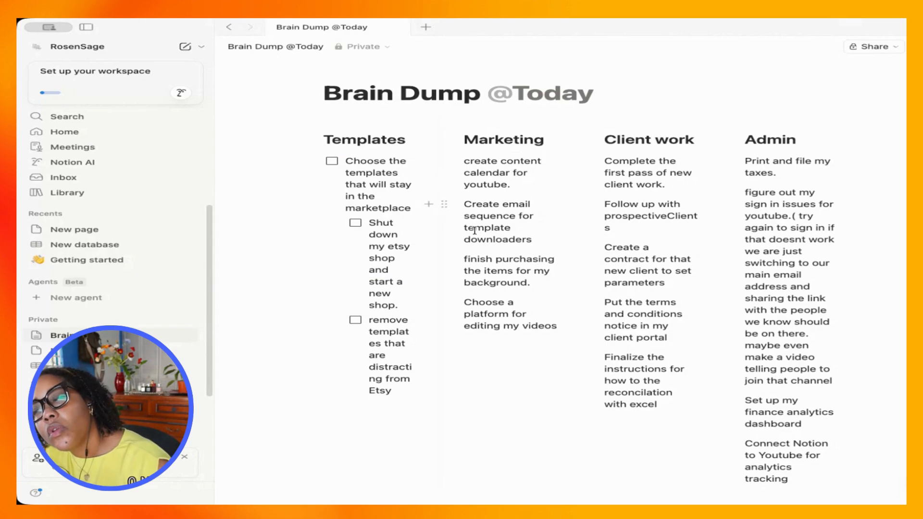
Turn all tasks under the Templates, Marketing, Client work and Admin headings into to-do list items
drag(517, 358, 503, 173)
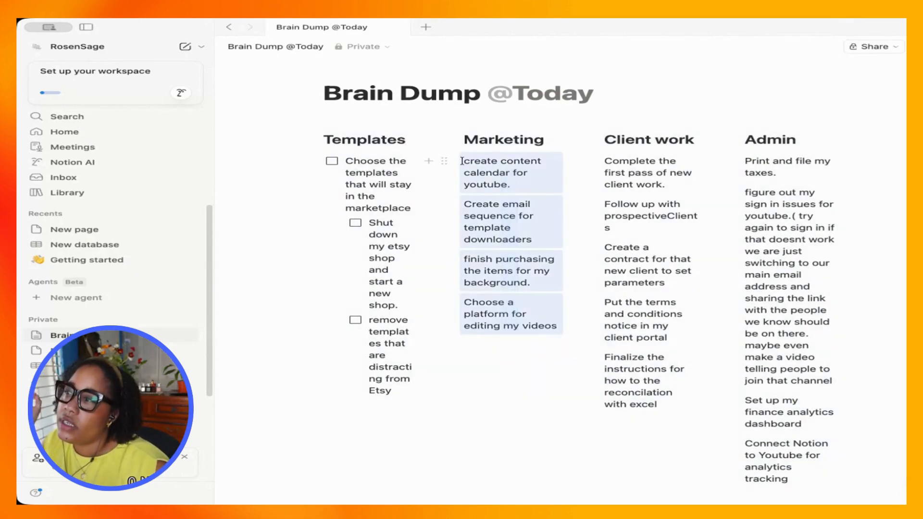
drag(889, 163, 383, 330)
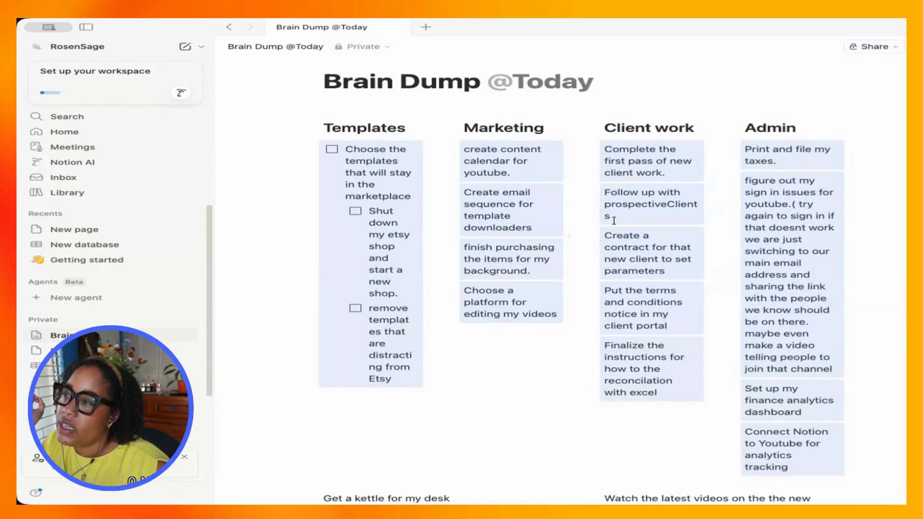
click(583, 149)
mouse_move(468, 102)
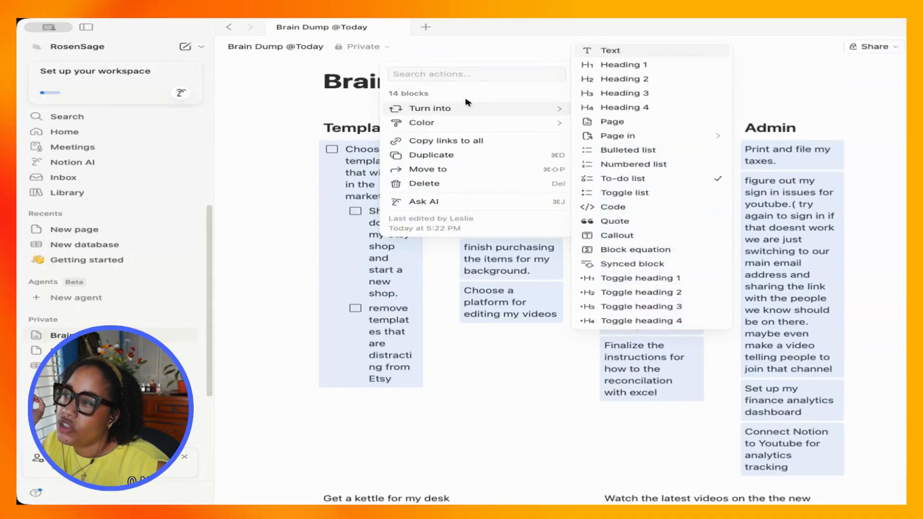
click(644, 178)
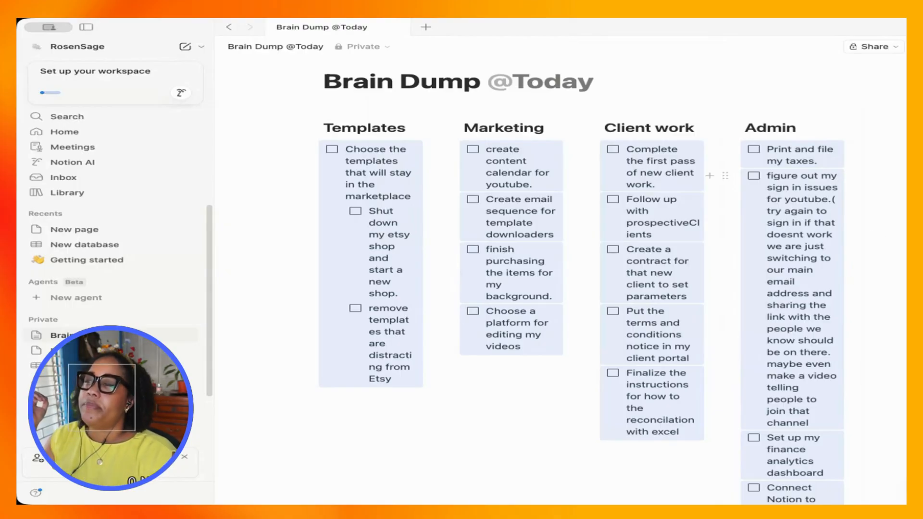
Add a Heading 2 reading "Training" above the task about watching the latest videos on new releases
scroll(806, 354, down, 5)
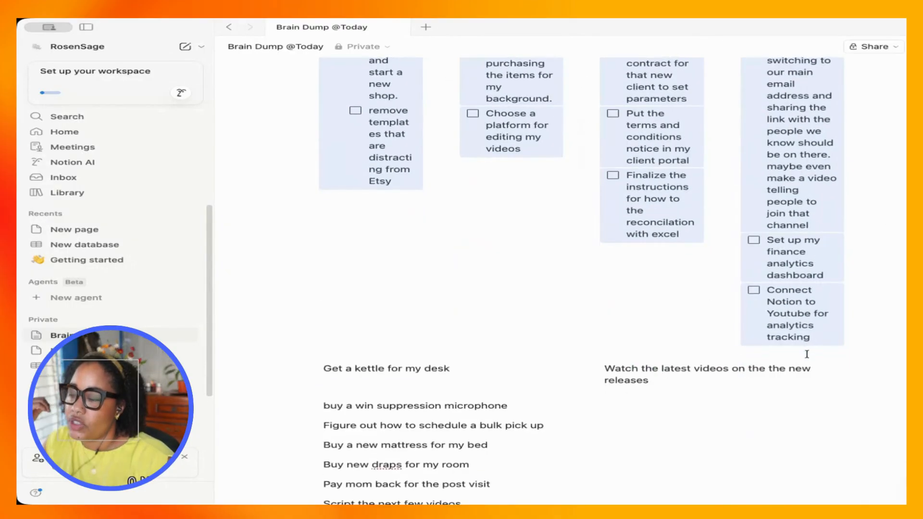
scroll(806, 354, down, 2)
drag(584, 301, 663, 424)
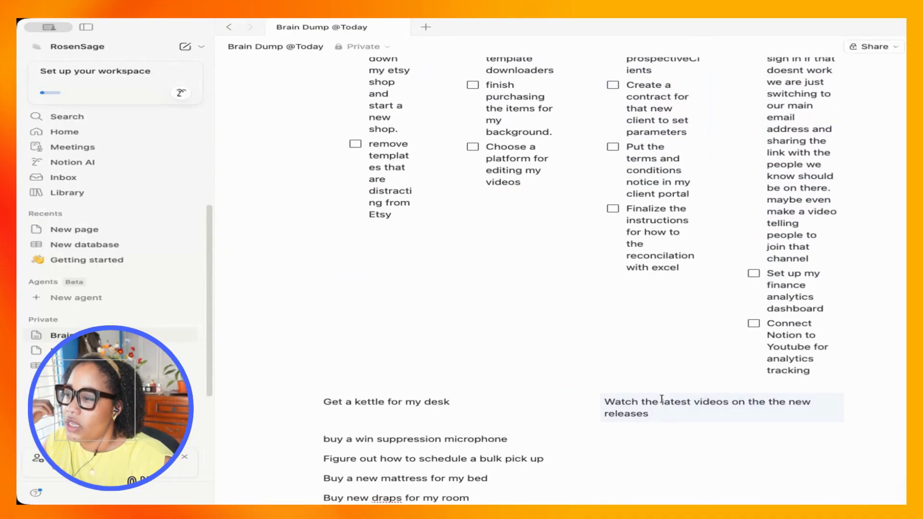
click(652, 425)
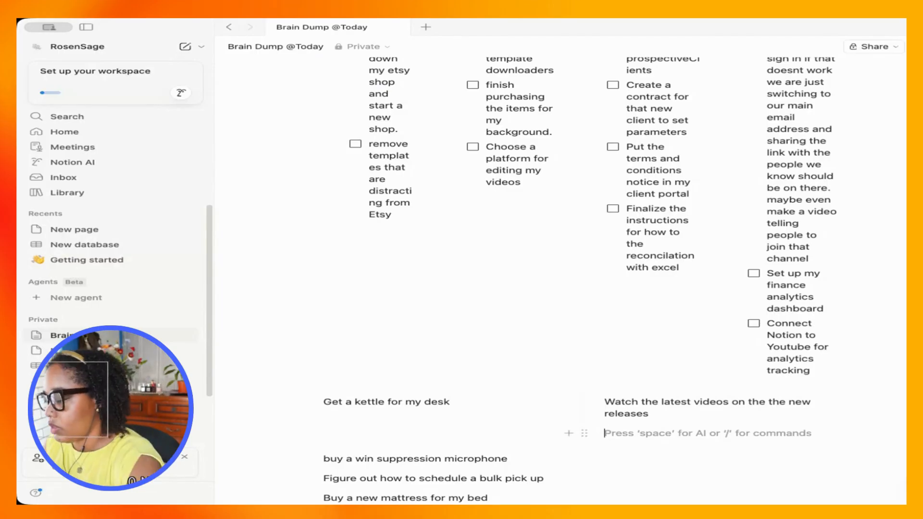
text(/h2)
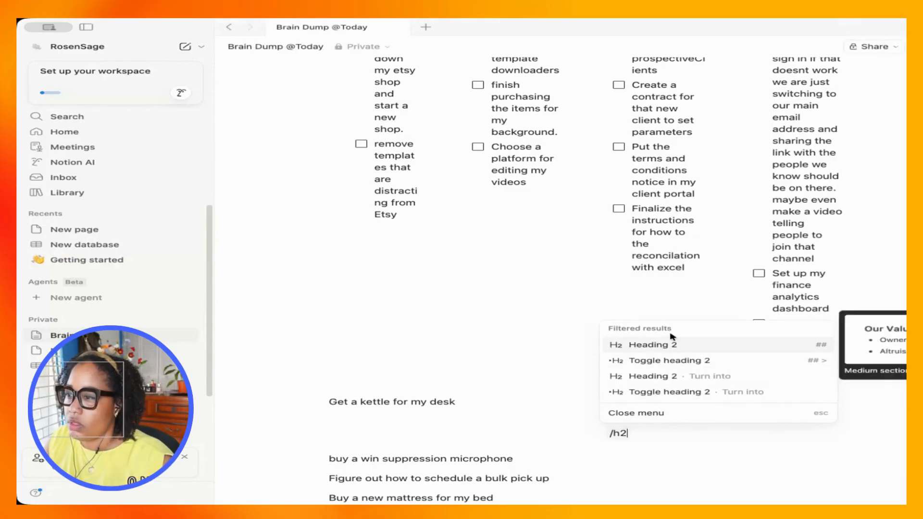
click(670, 344)
drag(585, 444, 606, 386)
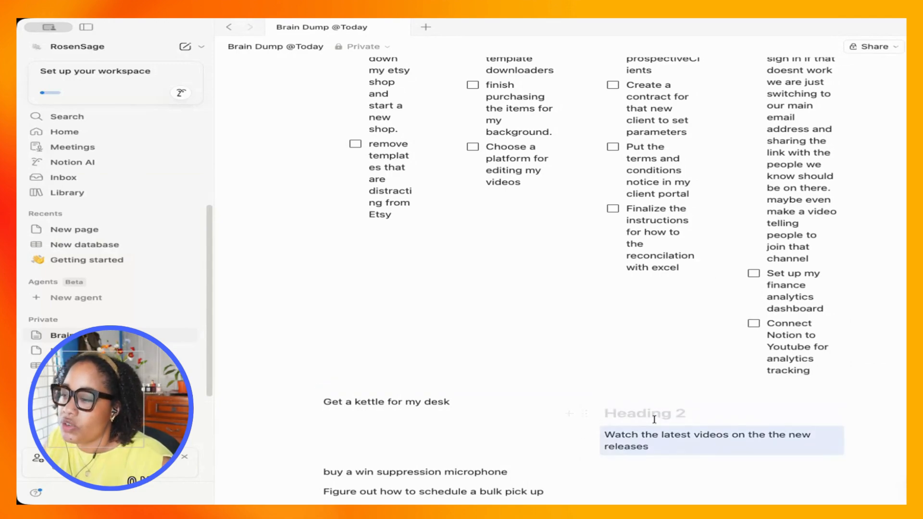
click(610, 414)
text(Training)
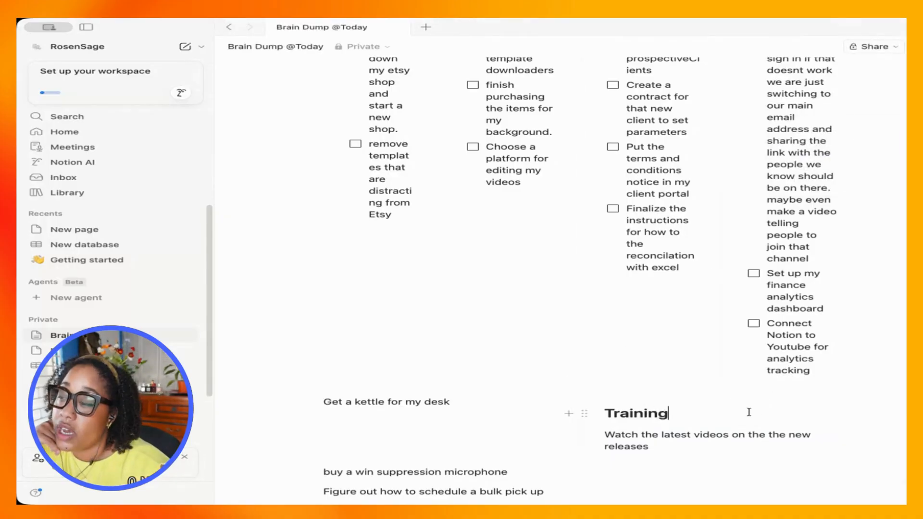
Move the microphone, bulk pick up, mattress, draps and post visit payback tasks into the column under the kettle task
scroll(649, 432, down, 3)
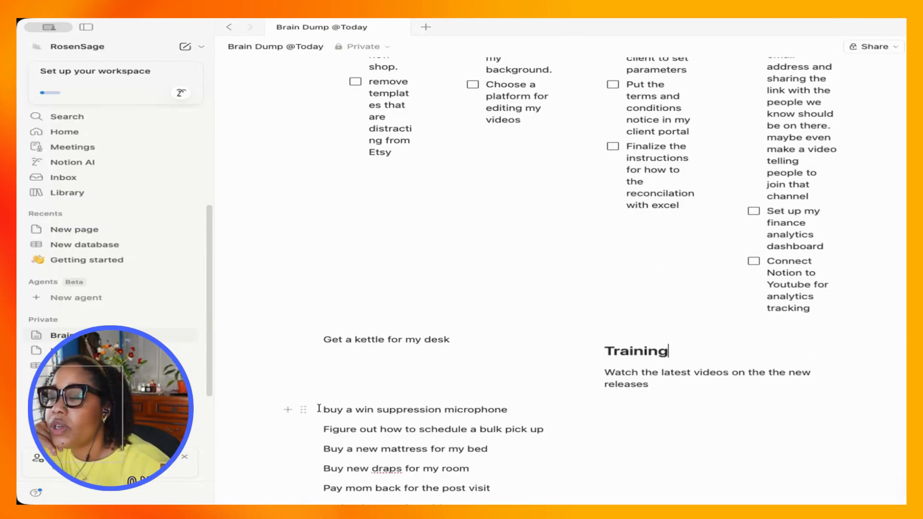
drag(303, 409, 317, 350)
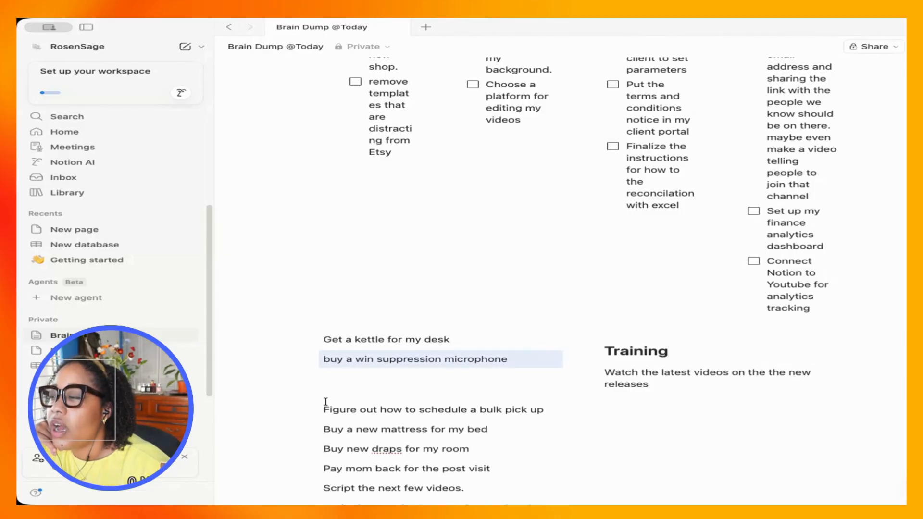
click(632, 351)
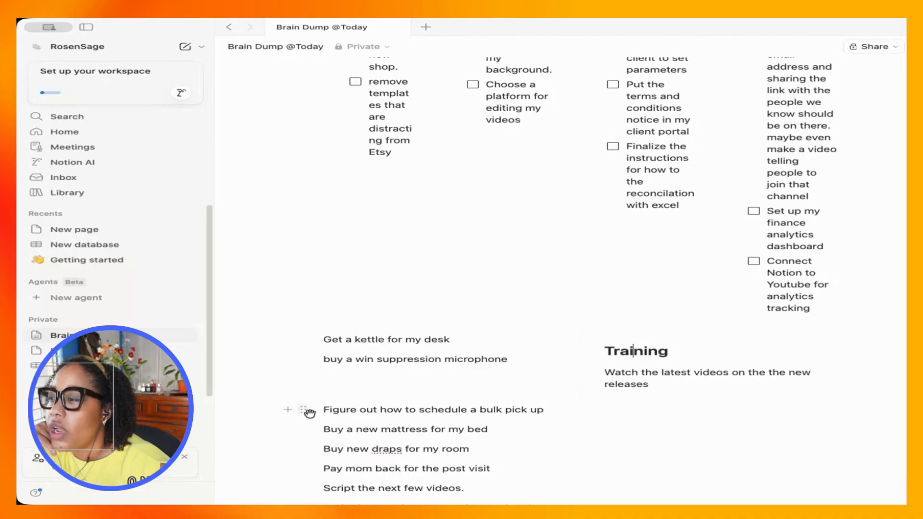
drag(303, 411, 360, 396)
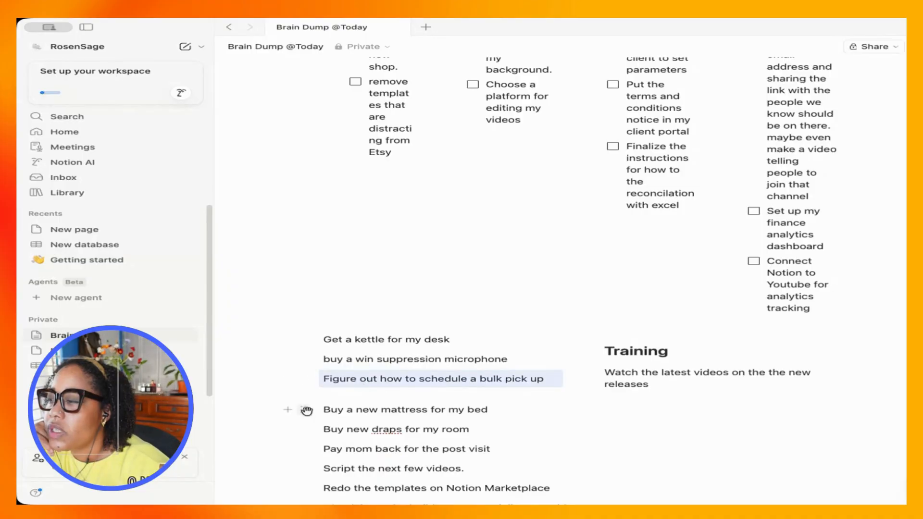
drag(304, 410, 313, 384)
Nest "Script the next few videos." under the content calendar to-do in Marketing and turn it into a bulleted list item
drag(307, 425, 486, 143)
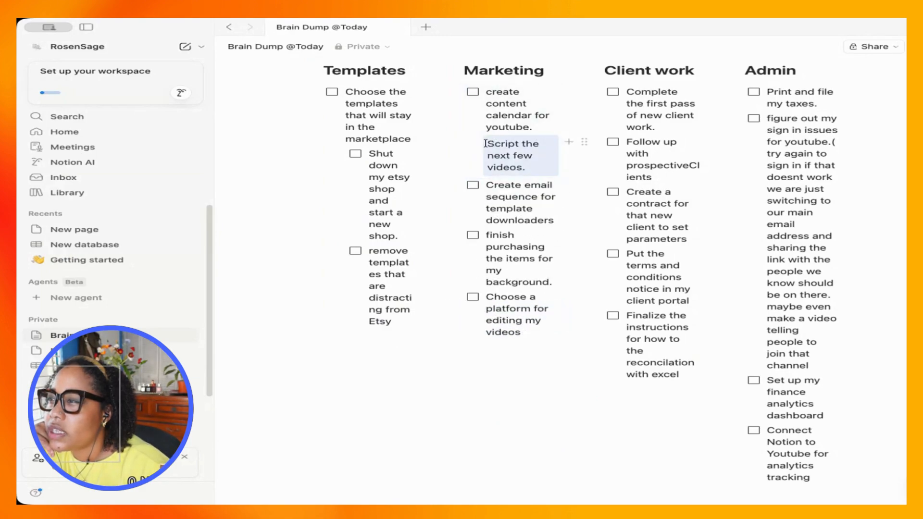
click(470, 143)
mouse_move(371, 88)
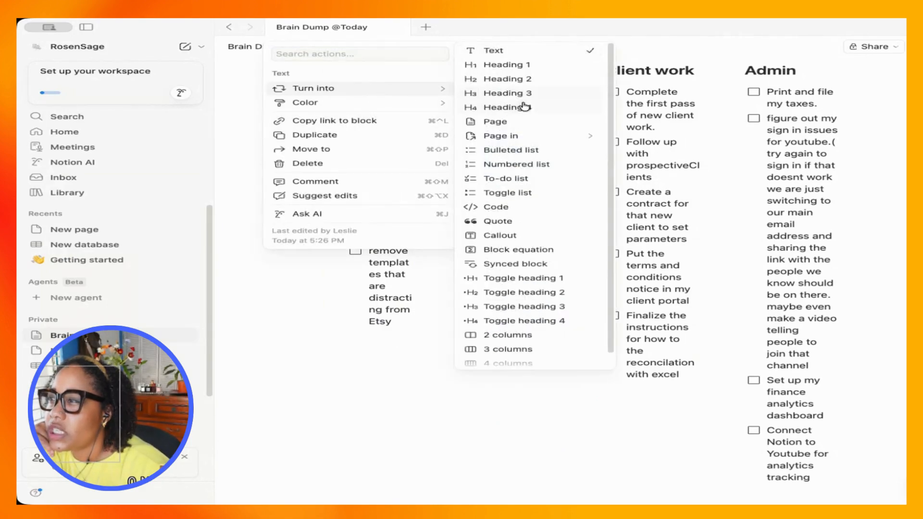
mouse_move(539, 131)
click(535, 150)
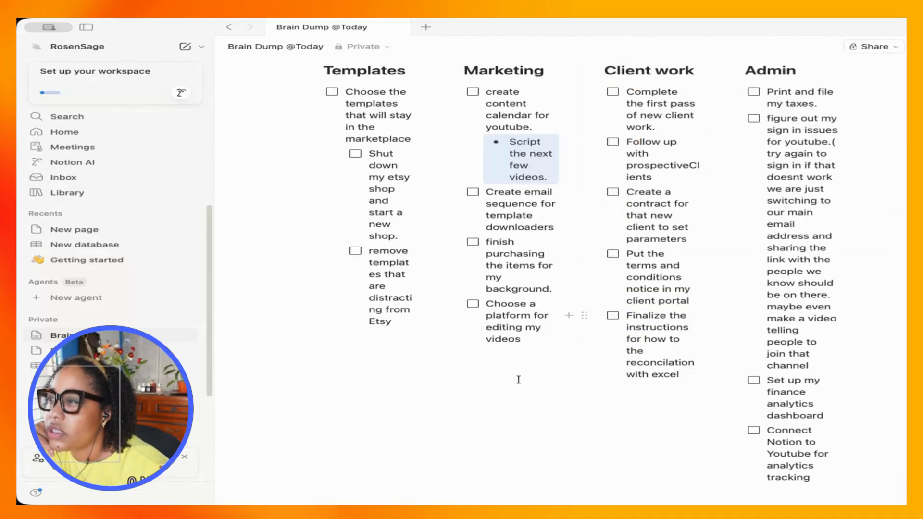
Move "Redo the templates on Notion Marketplace" to the bottom of the Templates column
scroll(517, 380, down, 5)
scroll(517, 383, down, 2)
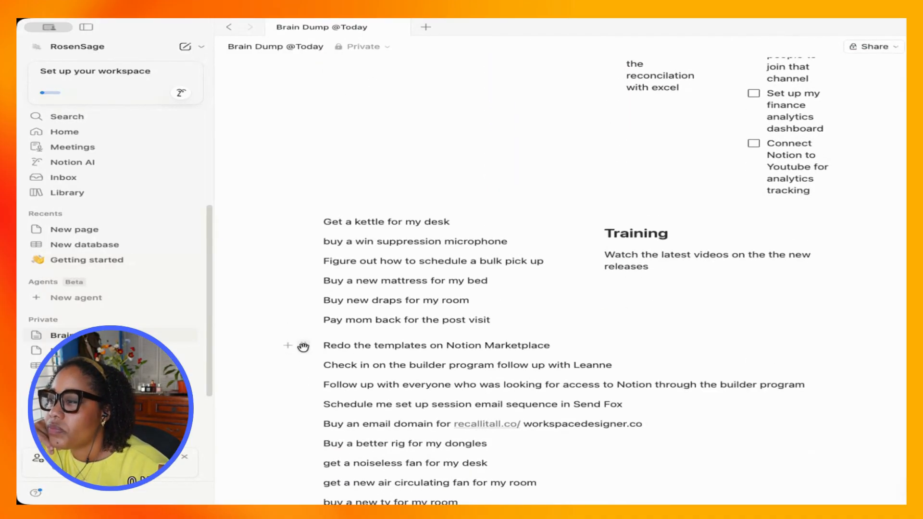
drag(304, 345, 377, 145)
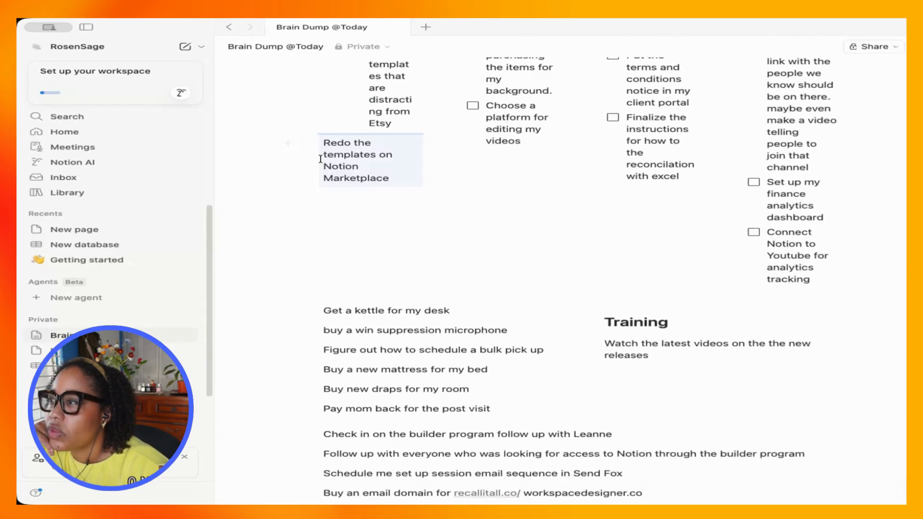
Move the five tasks from the dongle rig through remounting the TV to the end of the kettle column
scroll(395, 327, down, 4)
drag(261, 287, 420, 368)
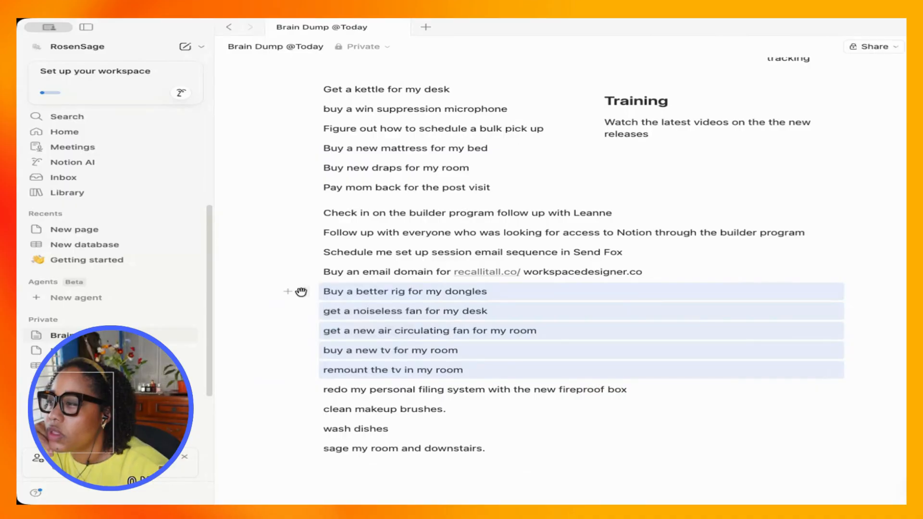
drag(301, 291, 328, 191)
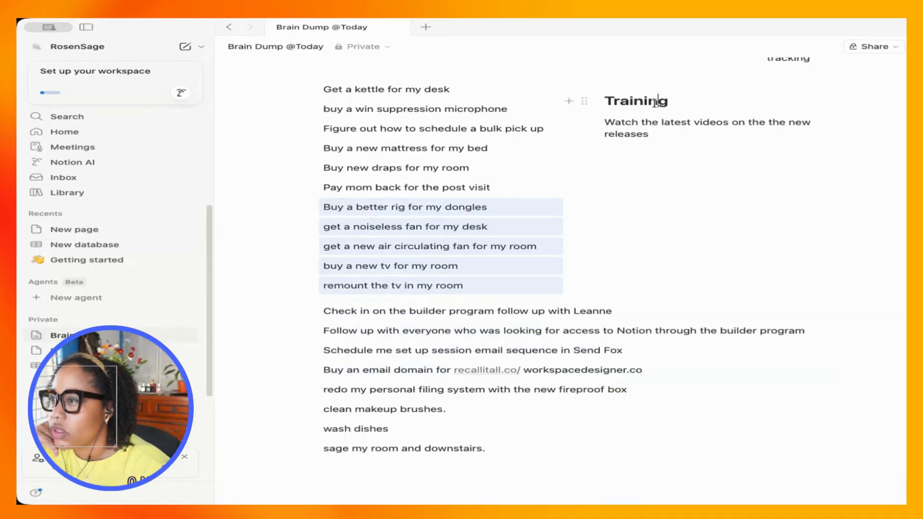
Duplicate the Training heading, place one copy above the kettle task and rename it "Office"
click(655, 102)
key(super+d)
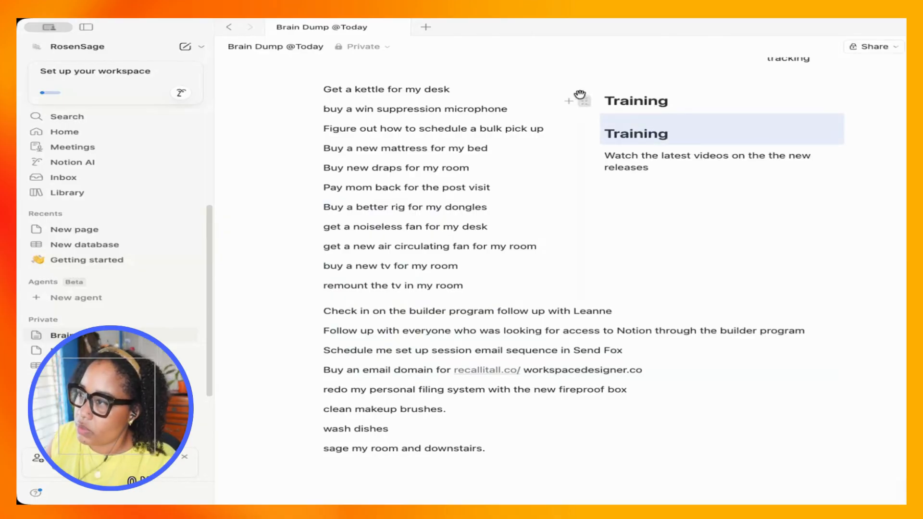
drag(582, 98, 344, 165)
double_click(343, 185)
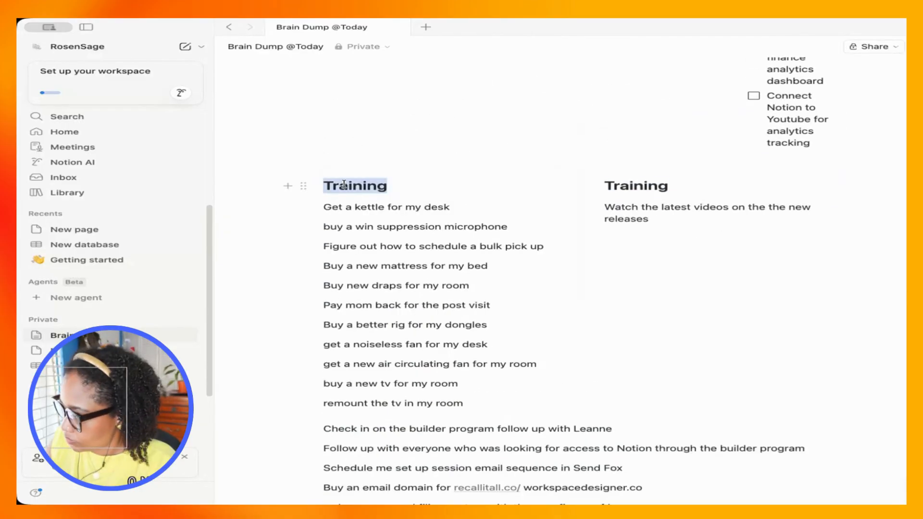
text(Off)
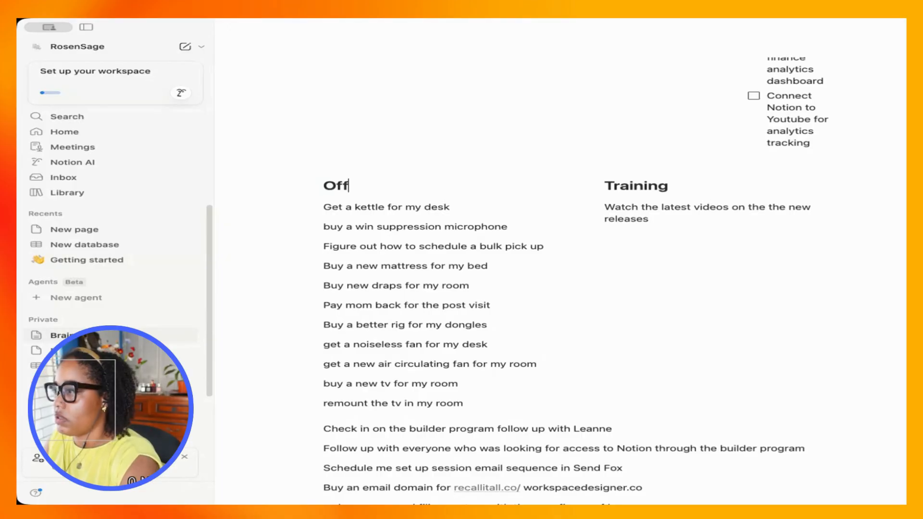
text(ice)
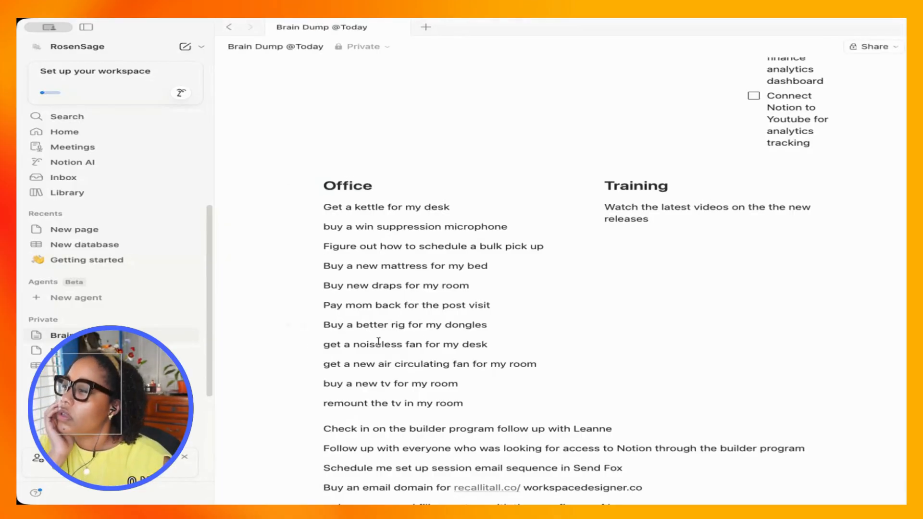
Move the email domain task up out of the loose list and the personal filing system task to the top of the Office column
scroll(377, 334, down, 2)
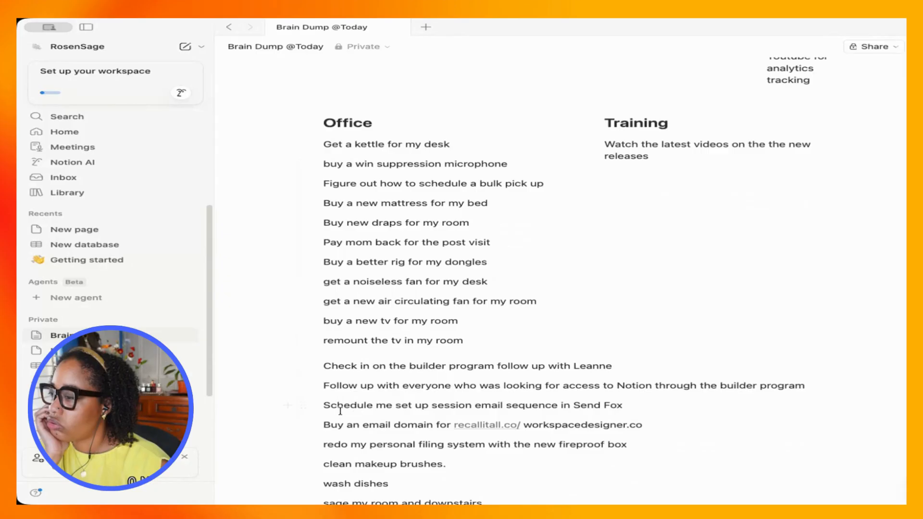
drag(305, 424, 341, 249)
scroll(397, 371, down, 6)
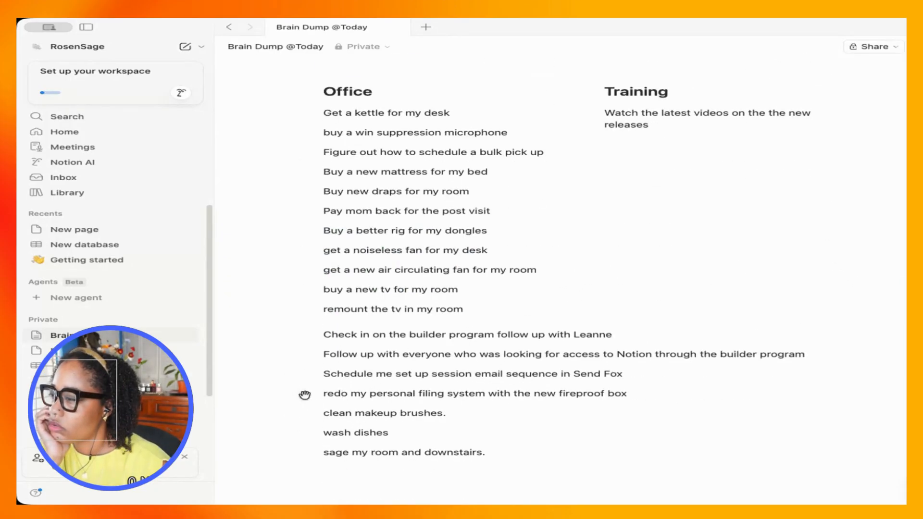
drag(304, 394, 351, 312)
scroll(354, 385, down, 7)
Move all remaining loose tasks to the end of the Office column, and move the Send Fox email sequence task up out of it
drag(420, 402, 388, 256)
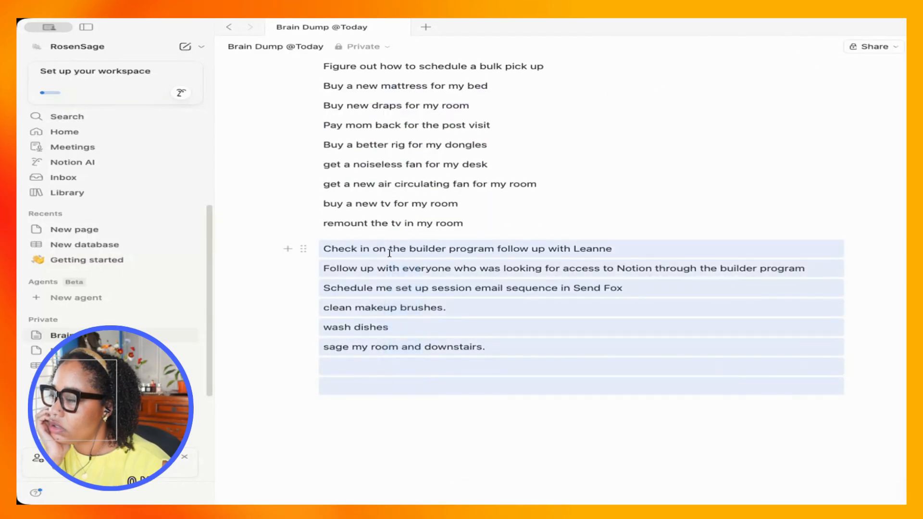
drag(302, 247, 328, 234)
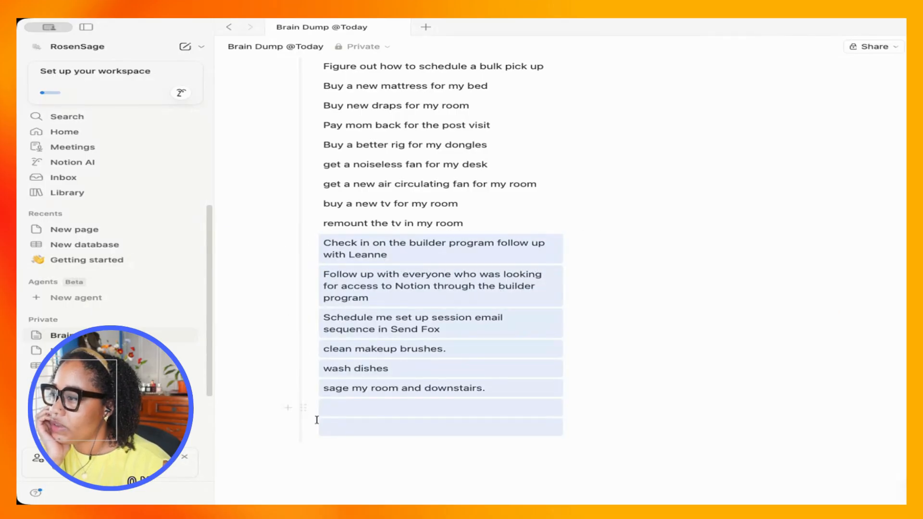
click(809, 376)
drag(303, 420, 356, 226)
scroll(354, 375, down, 5)
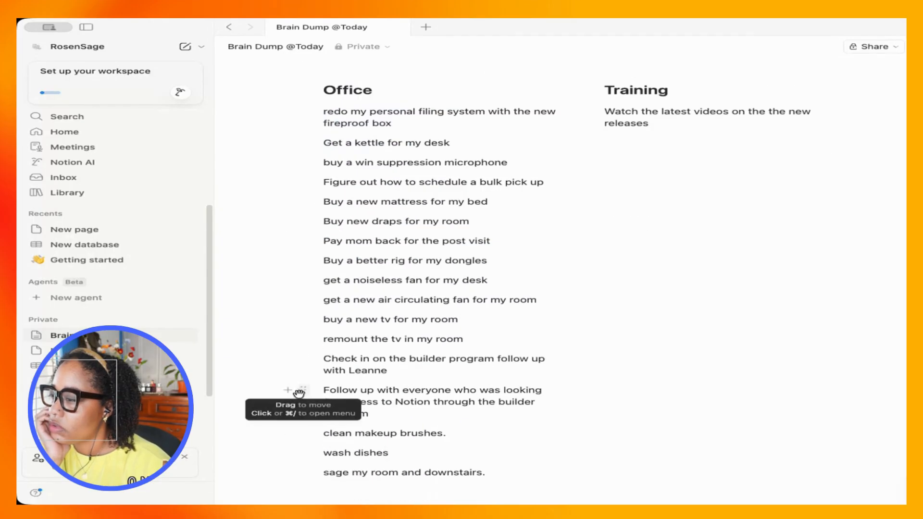
Move the builder program access follow-up task from Office to the end of the Marketing column, and hide the sidebar
drag(298, 393, 495, 371)
scroll(498, 394, down, 10)
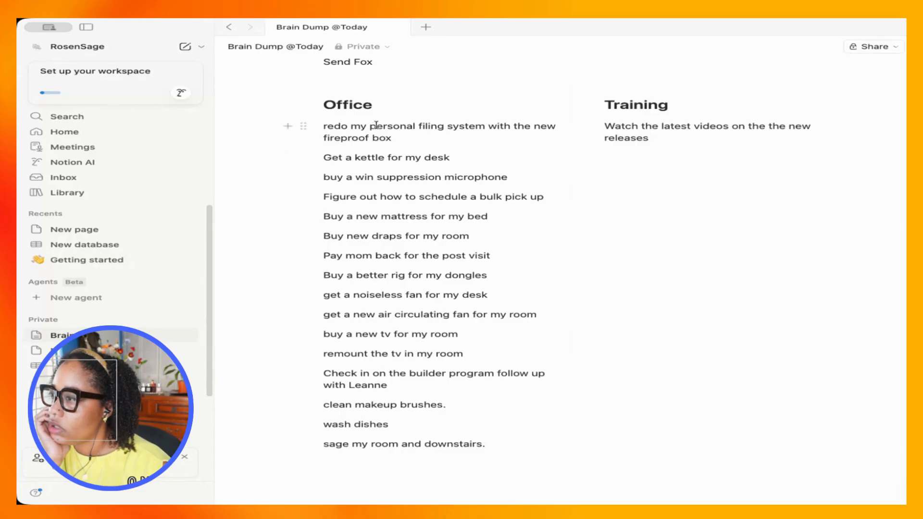
scroll(589, 354, up, 10)
scroll(607, 377, down, 8)
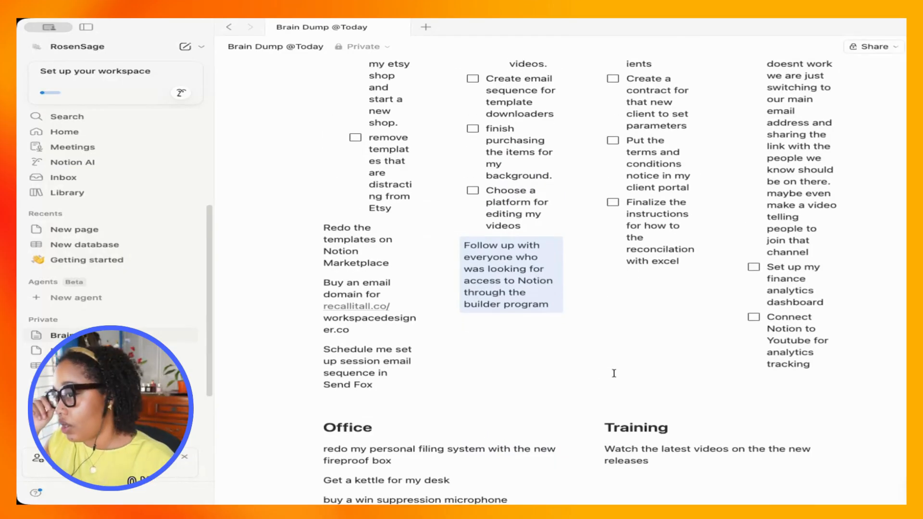
scroll(588, 305, up, 6)
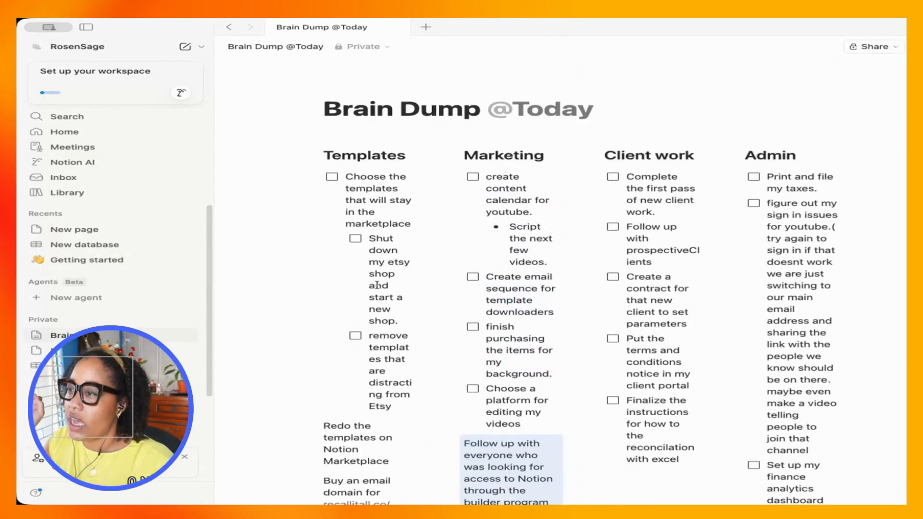
click(86, 28)
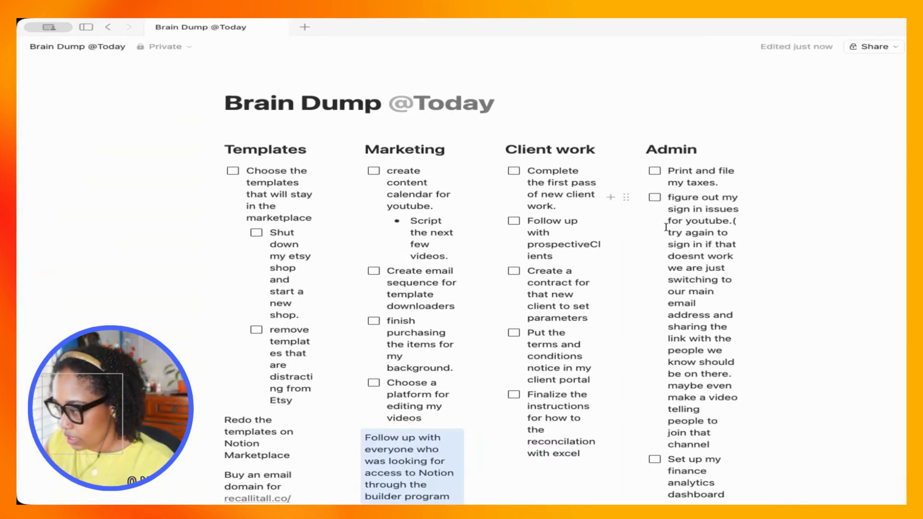
scroll(665, 230, down, 5)
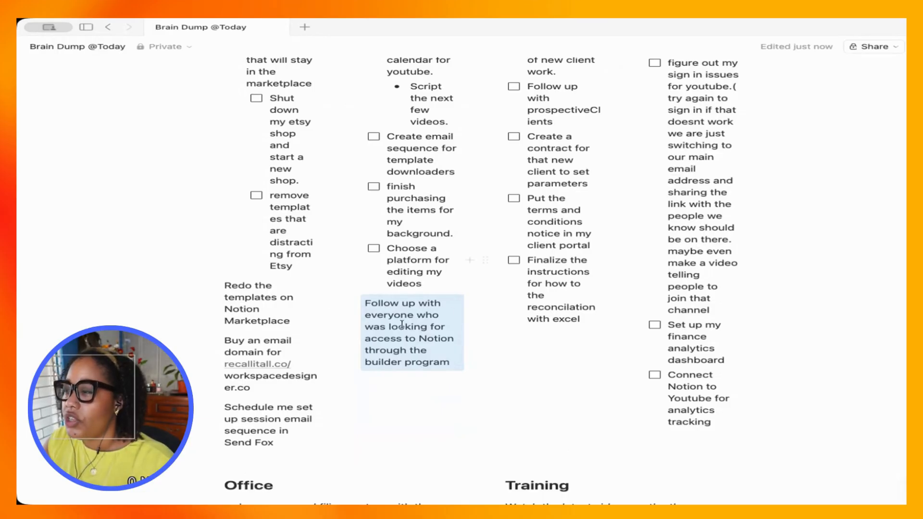
scroll(401, 325, up, 6)
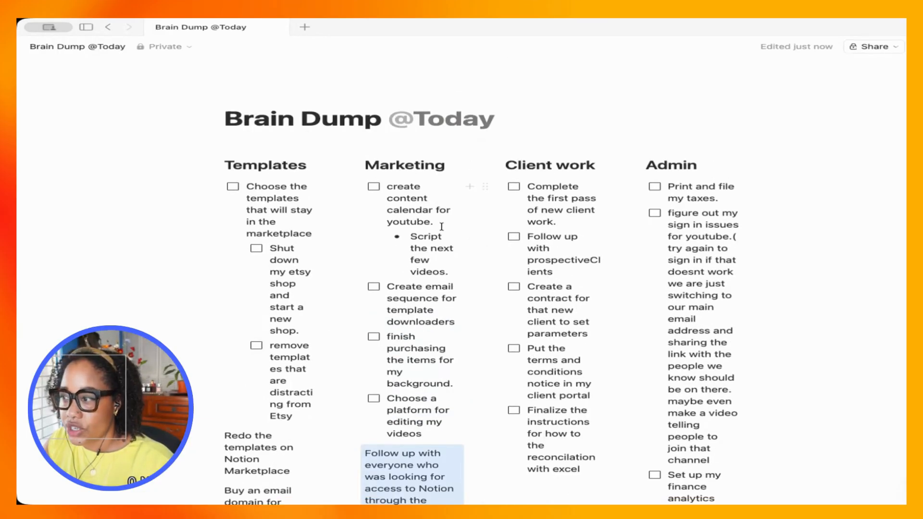
click(526, 120)
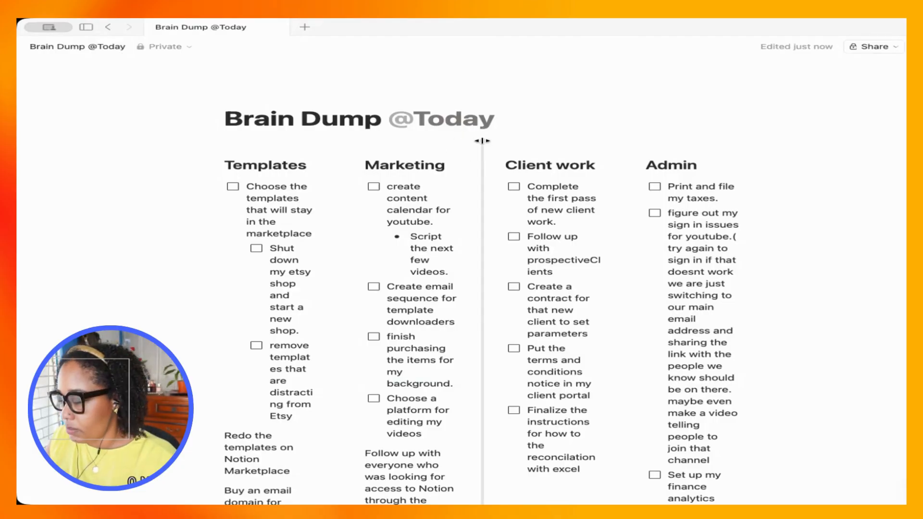
Start an @ mention on a new line within the "Choose the templates that will stay in the marketplace" task
click(315, 235)
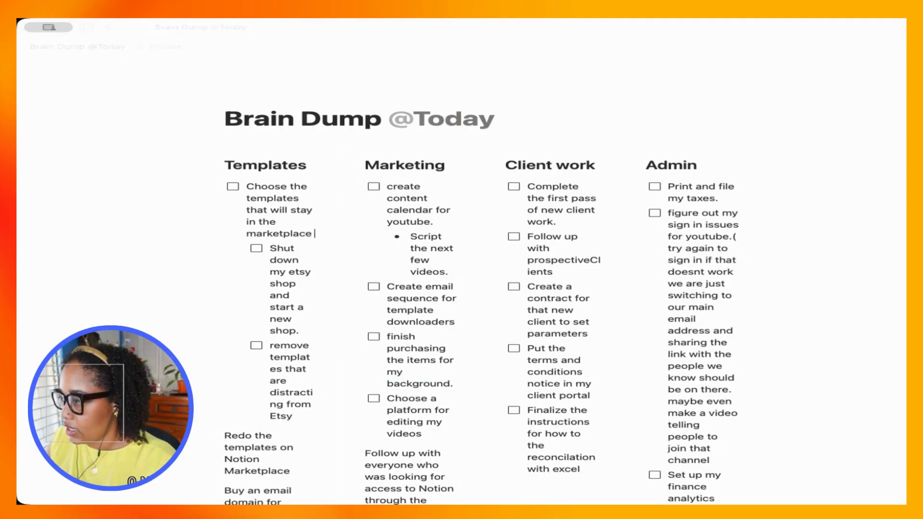
key(shift+Return)
text(@)
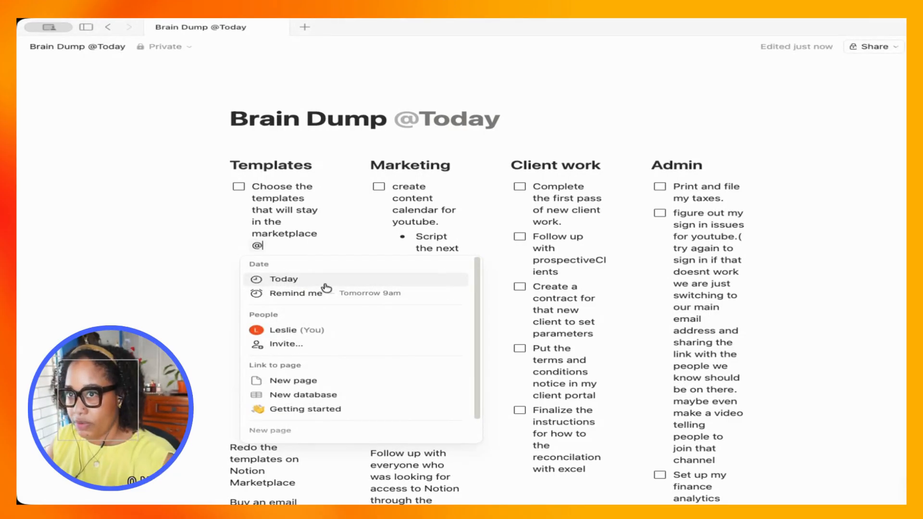
text(to)
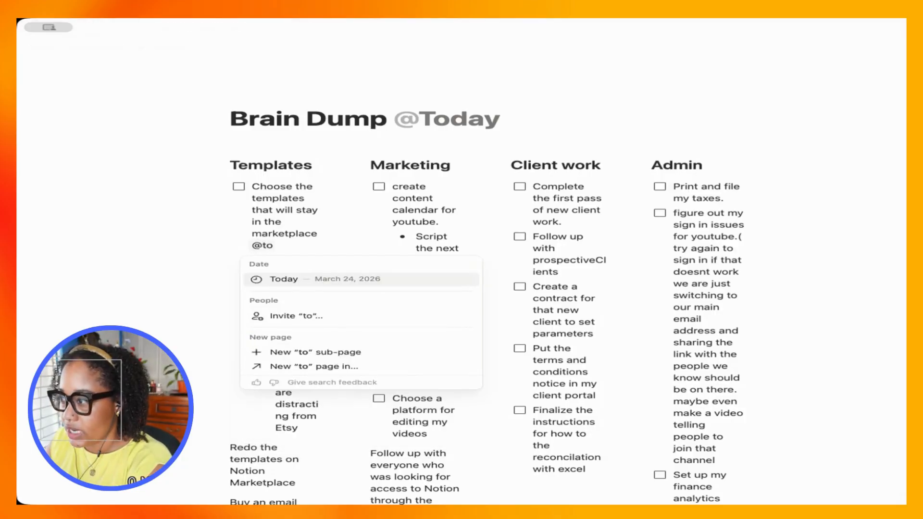
text(mo)
key(BackSpace)
key(BackSpace)
key(BackSpace)
key(BackSpace)
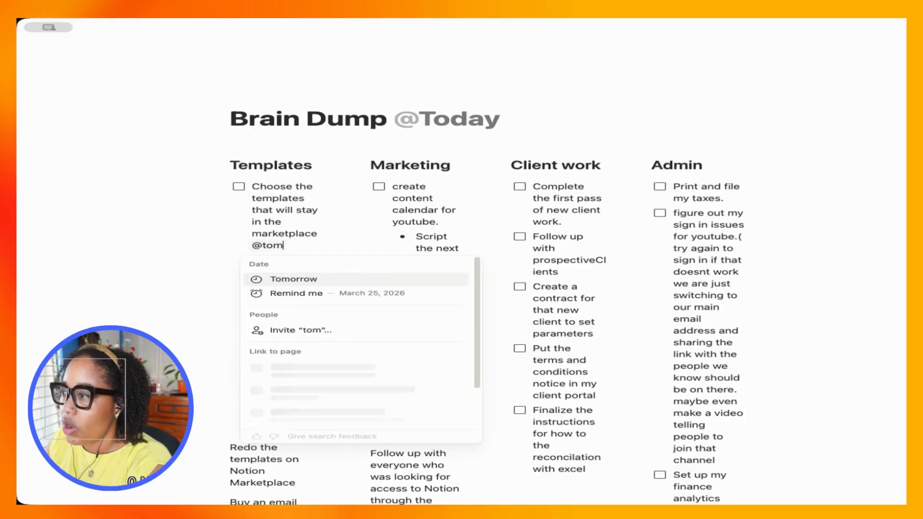
Insert a Friday date mention in the marketplace templates task and change its date to Apr 3, 2026
text(frida)
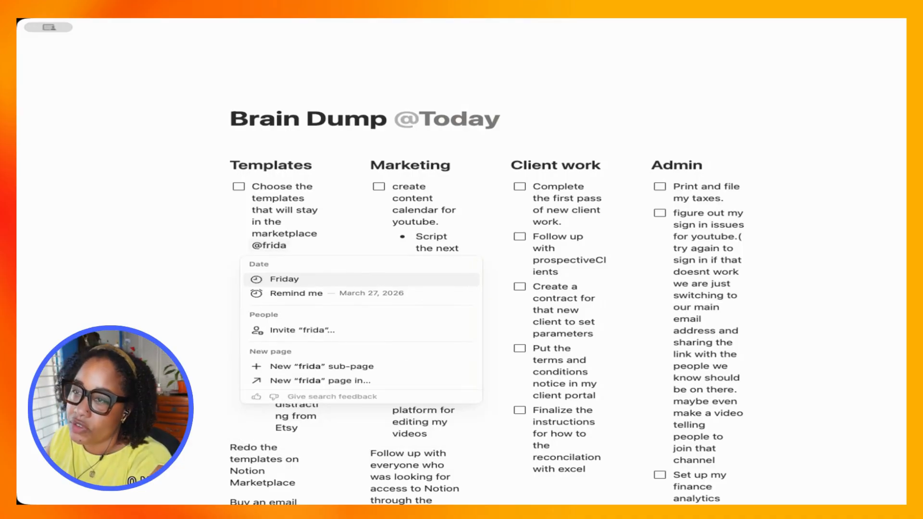
key(Return)
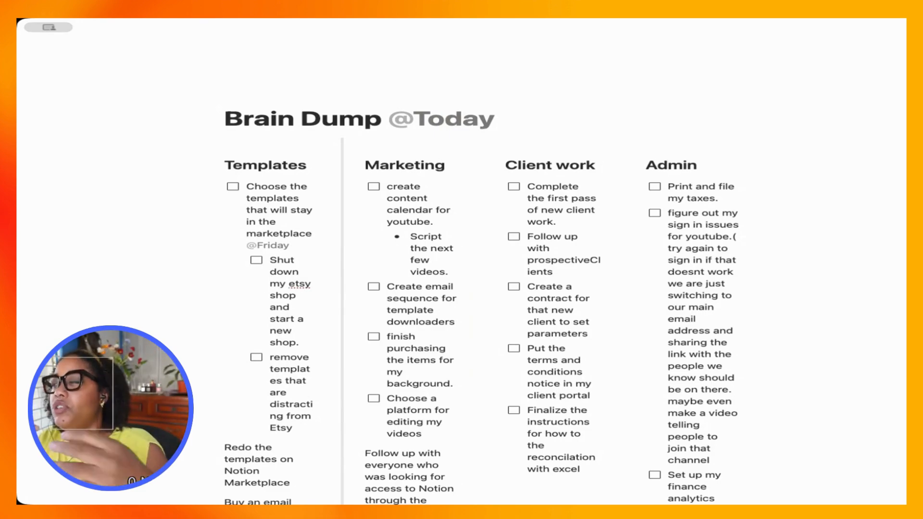
click(279, 247)
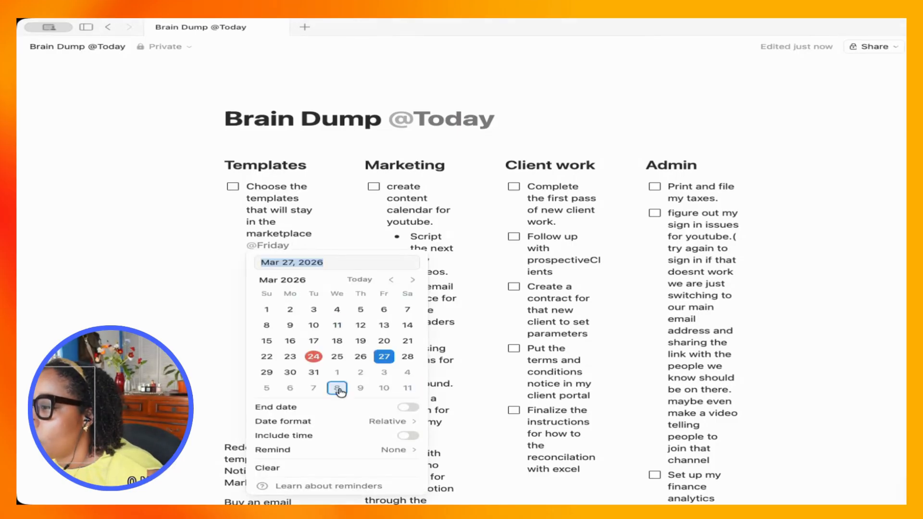
click(285, 248)
click(278, 249)
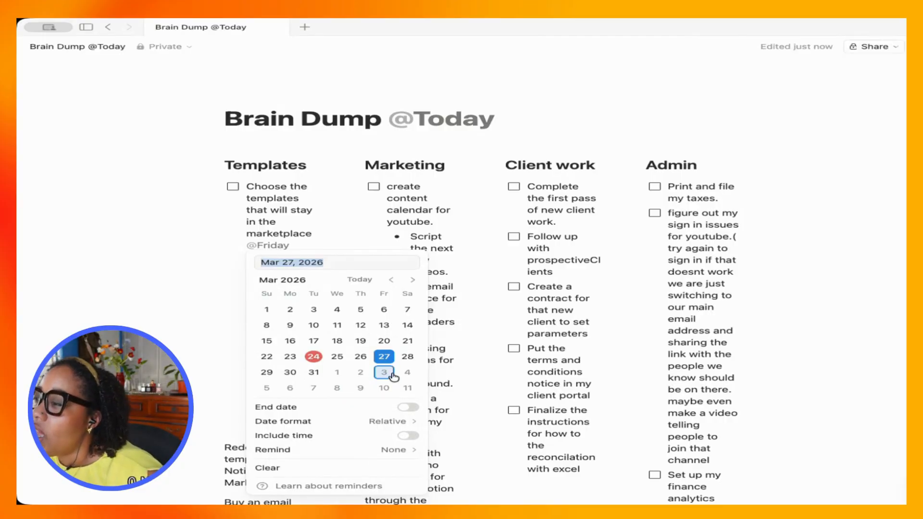
click(388, 374)
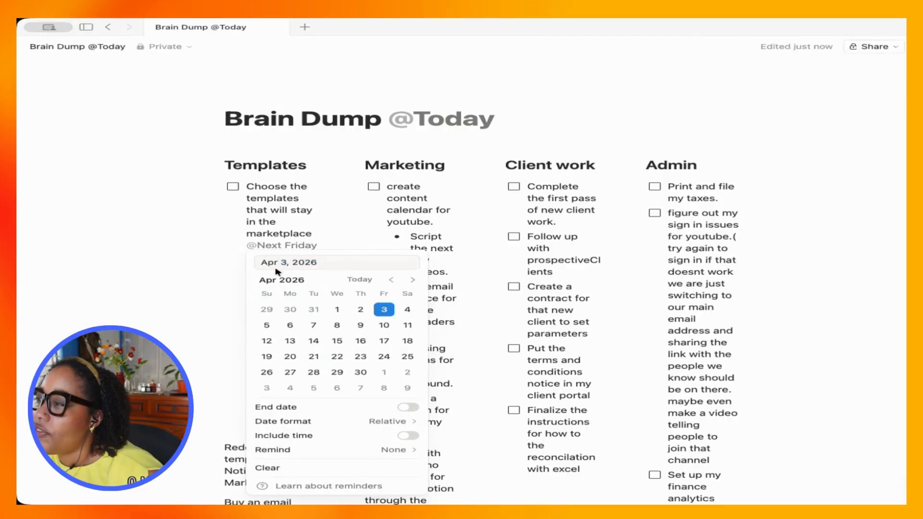
Include a time of 12:00 PM on the Apr 3 date and look through its reminder options without choosing one
click(364, 452)
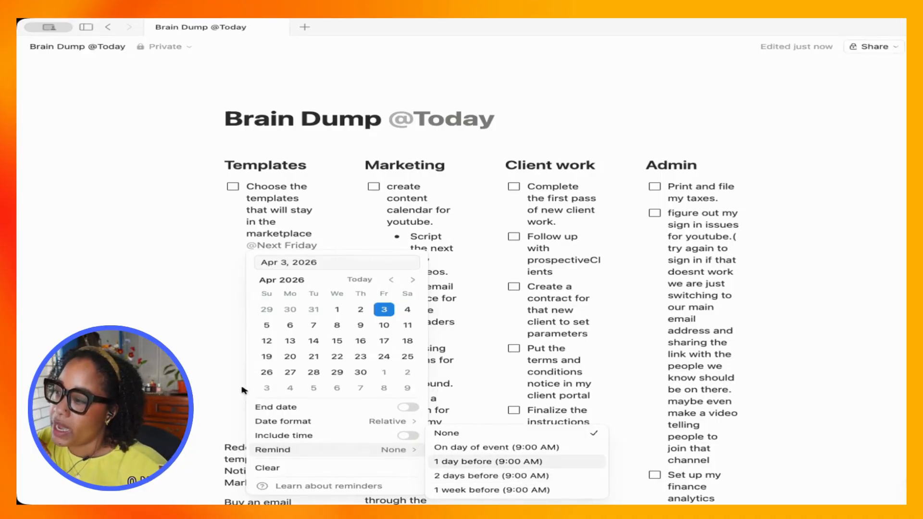
click(408, 436)
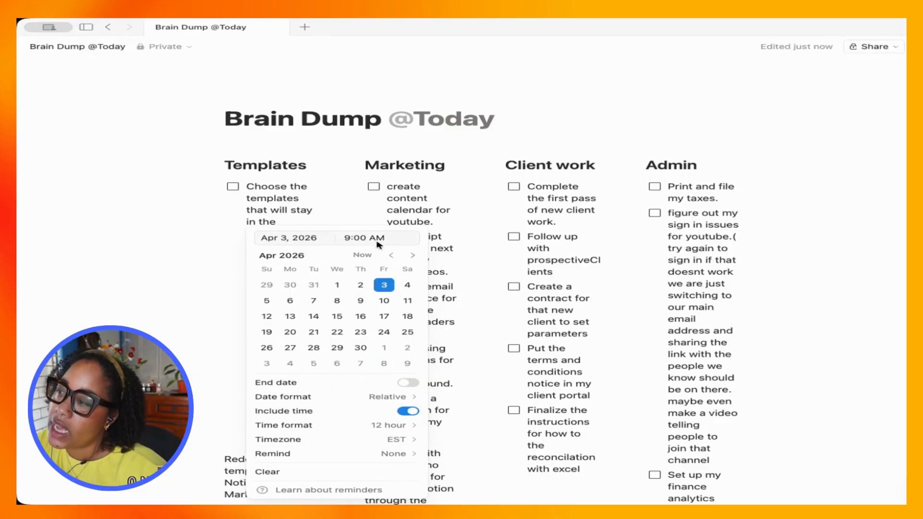
drag(366, 237, 345, 235)
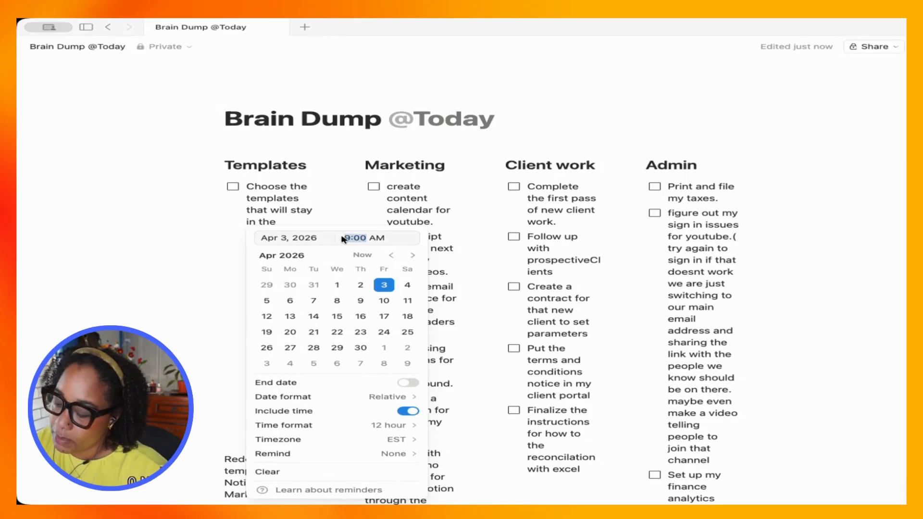
text(12)
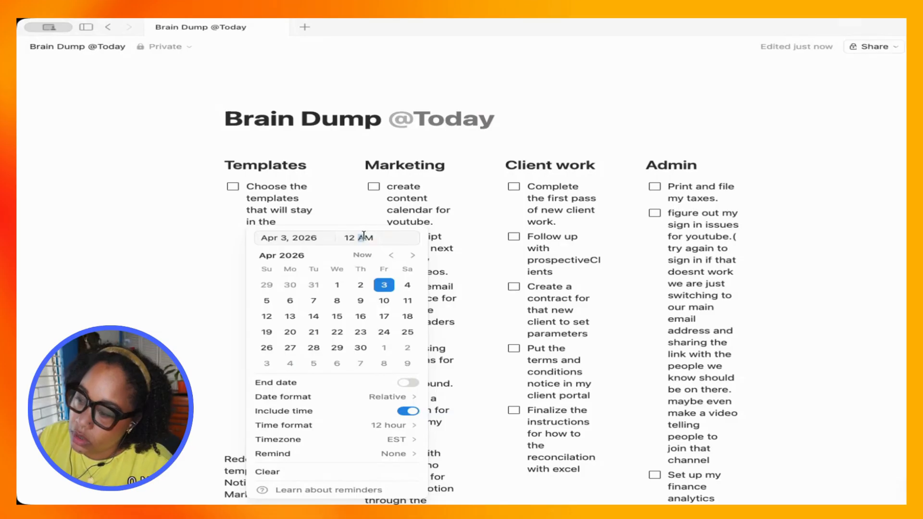
text(p)
key(Return)
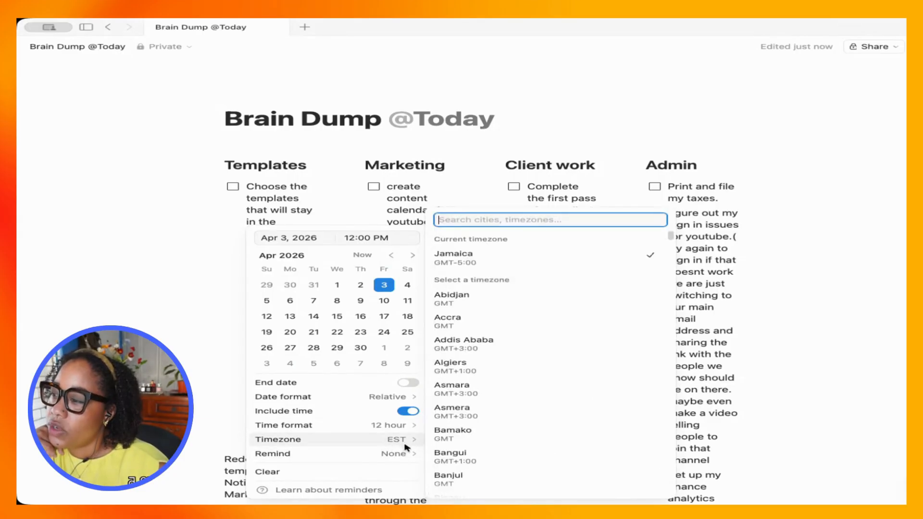
click(375, 454)
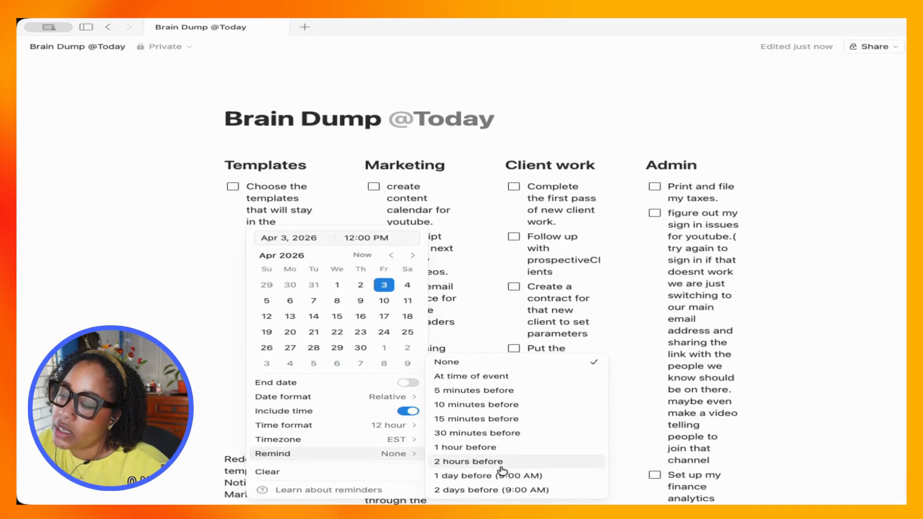
click(212, 358)
click(192, 422)
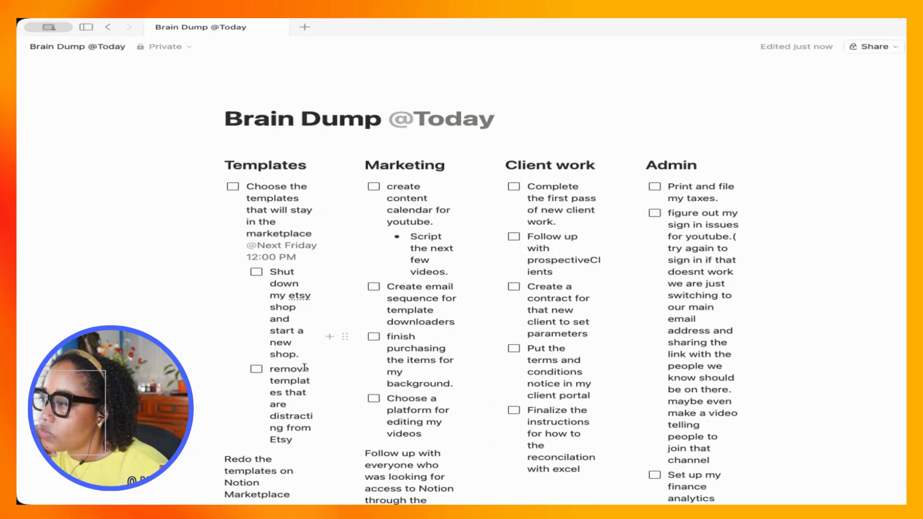
Tag your own account at the end of the "Redo the templates on Notion Marketplace" task and start another @ mention after it
scroll(306, 367, down, 5)
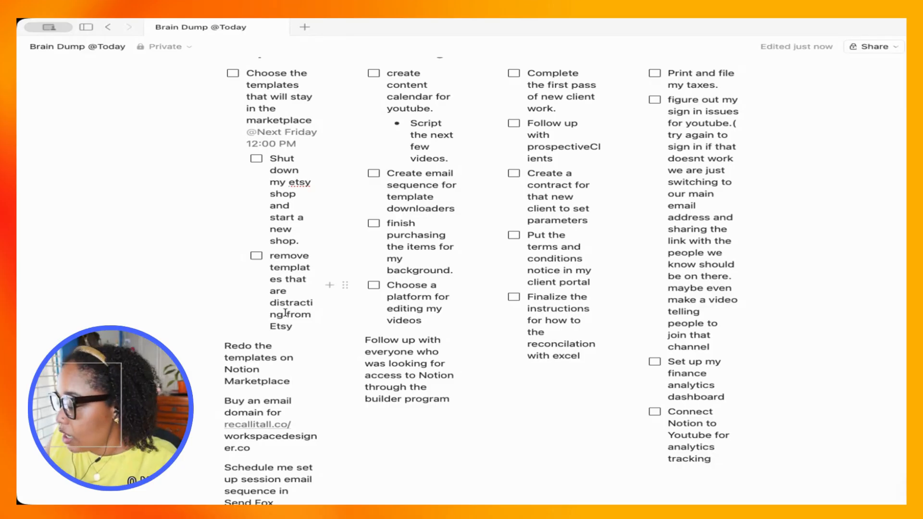
text(@)
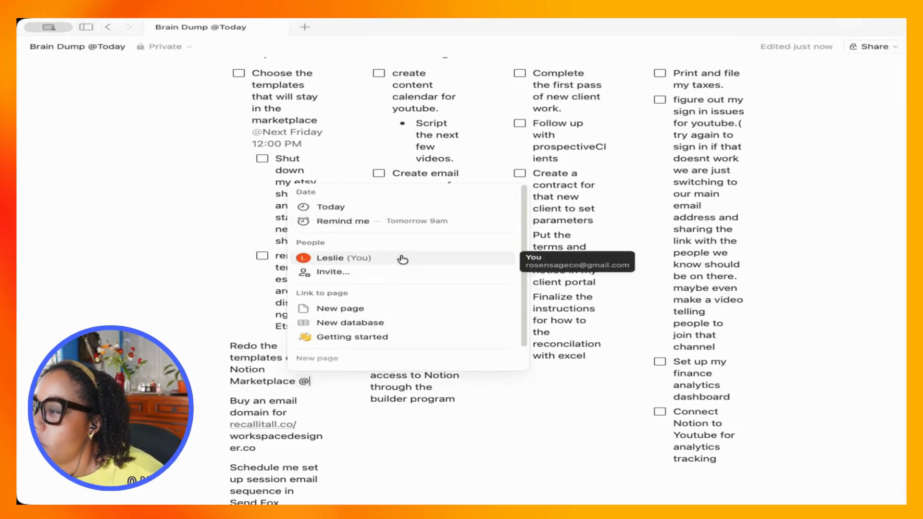
click(403, 259)
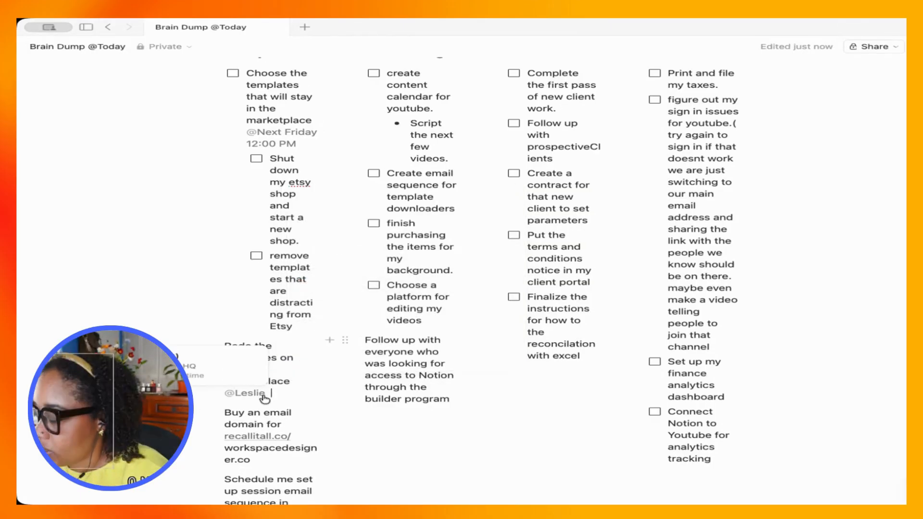
text(@)
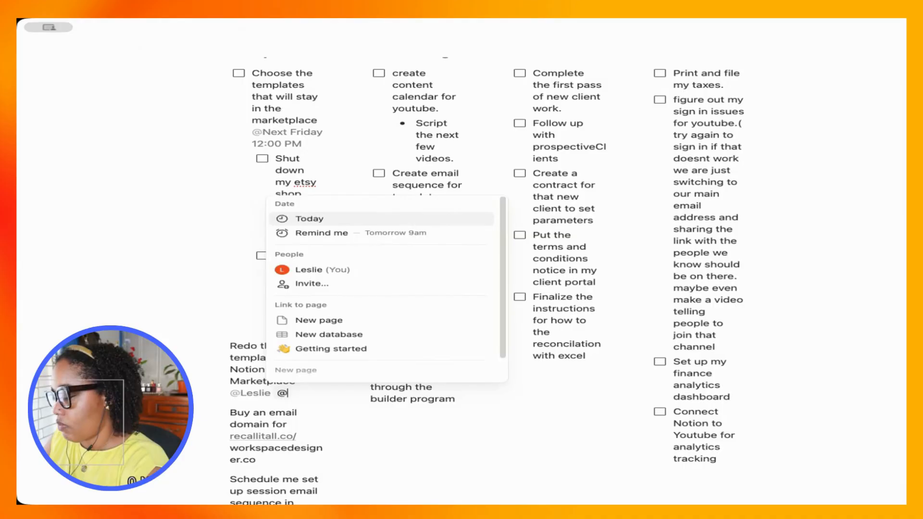
text(remind les)
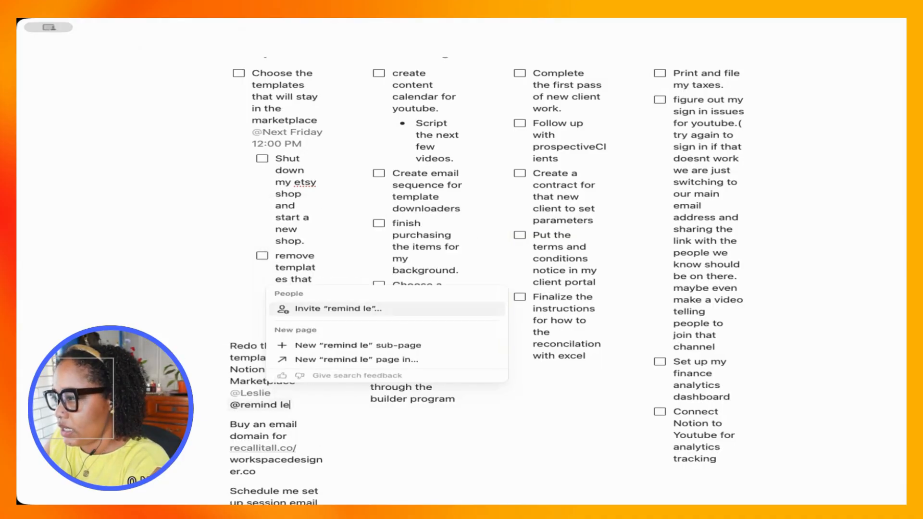
key(BackSpace)
key(BackSpace)
key(BackSpace)
key(BackSpace)
key(BackSpace)
key(BackSpace)
key(BackSpace)
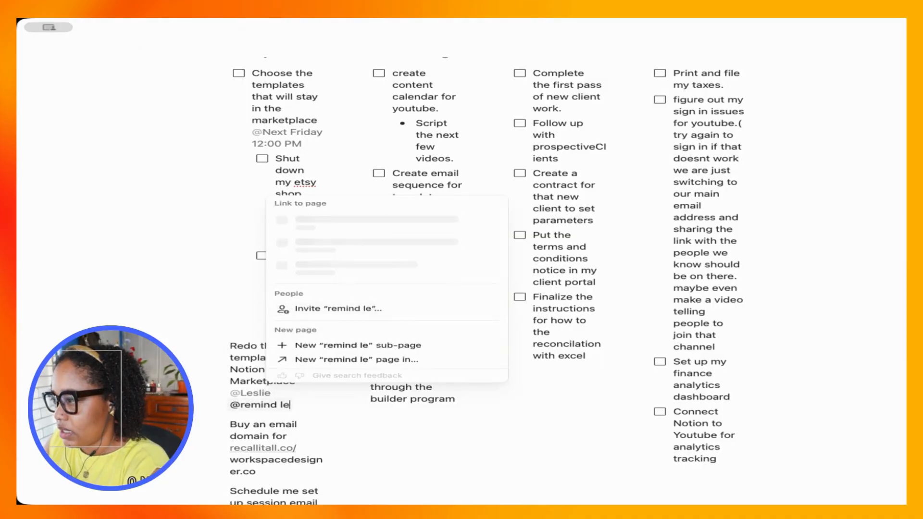
key(BackSpace)
key(BackSpace)
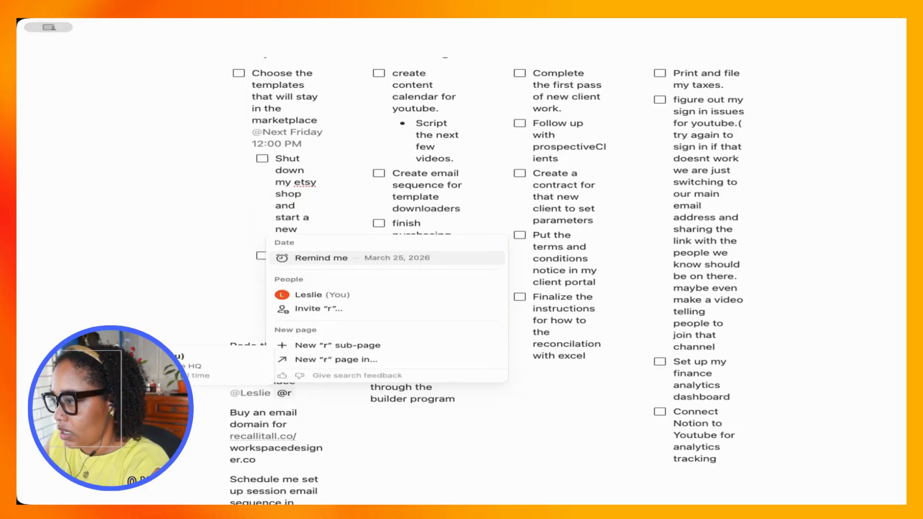
key(BackSpace)
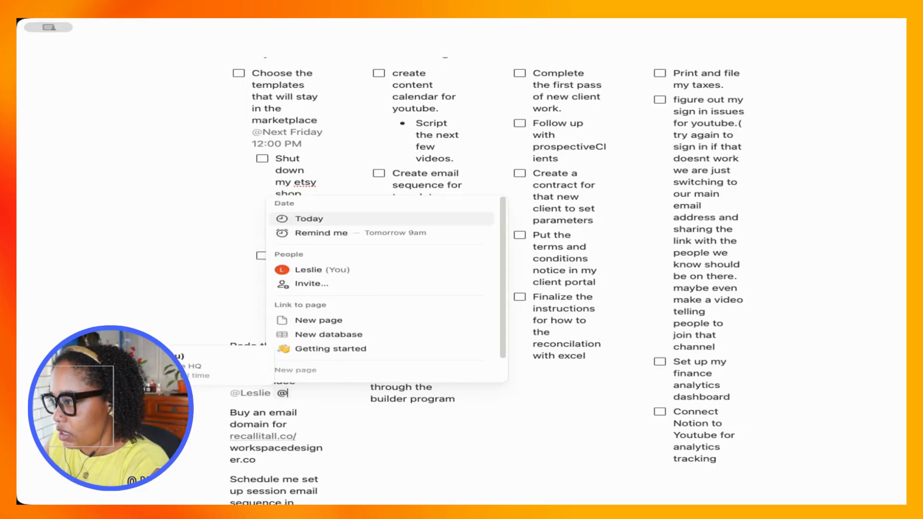
Insert today's date in the Notion Marketplace task with a reminder 1 day before (9:00 AM), and show the sidebar again
key(Return)
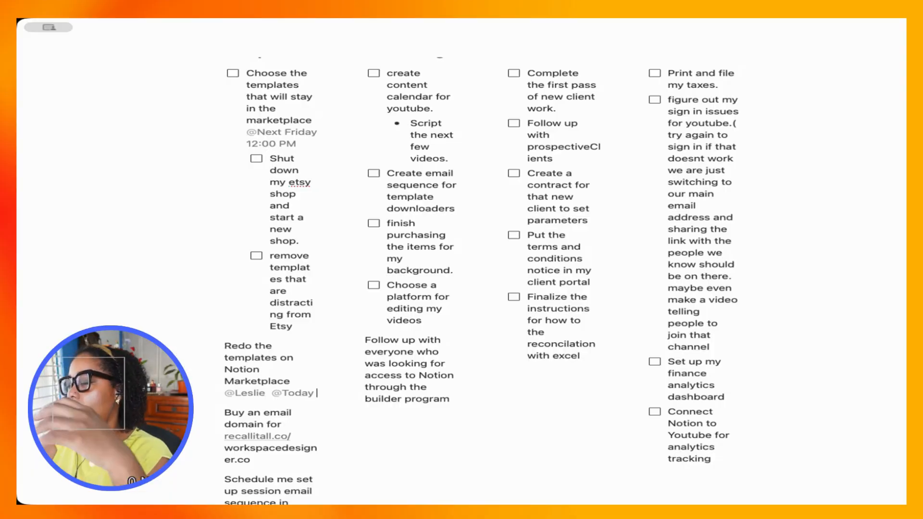
click(298, 394)
click(423, 343)
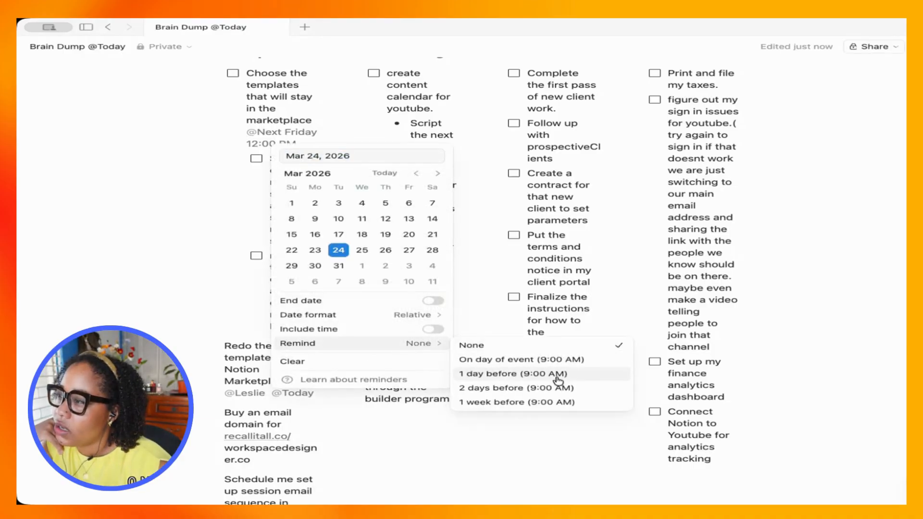
click(512, 374)
click(166, 190)
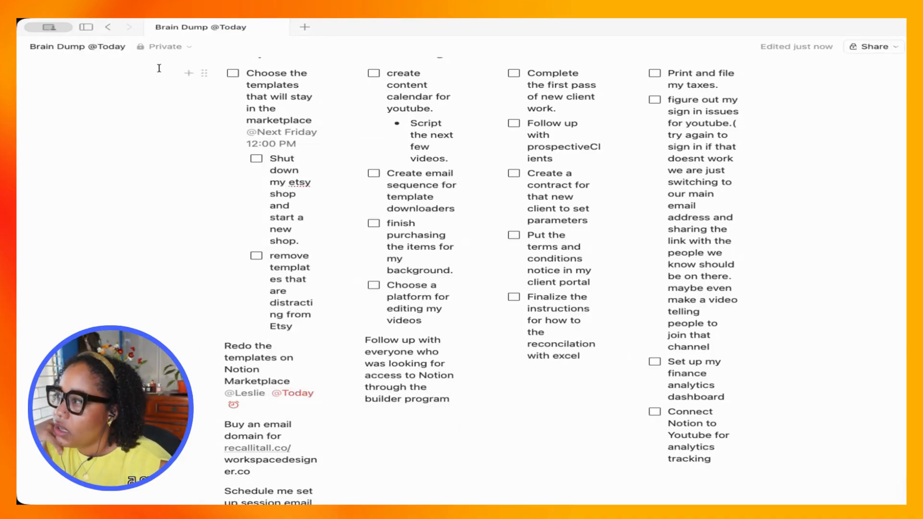
click(86, 27)
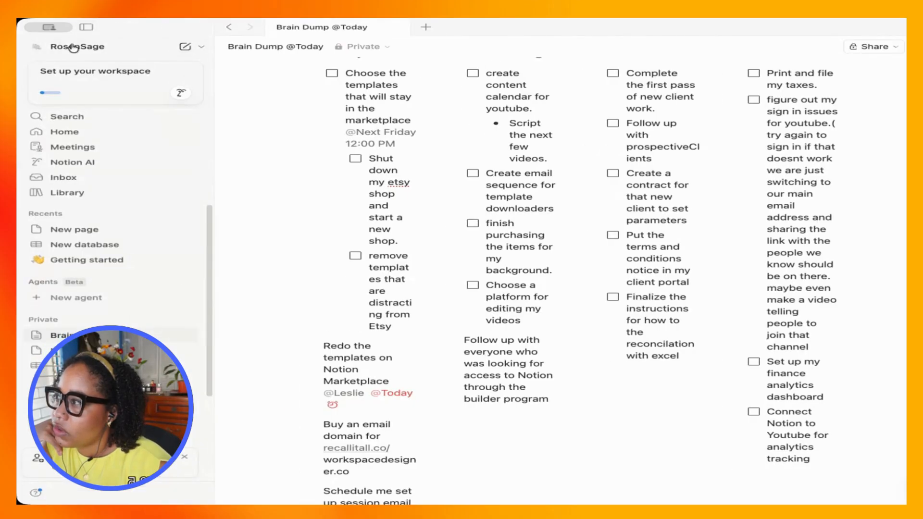
Open the workspace setup chat, return to the Brain Dump page and check the inbox for notifications
scroll(115, 269, down, 5)
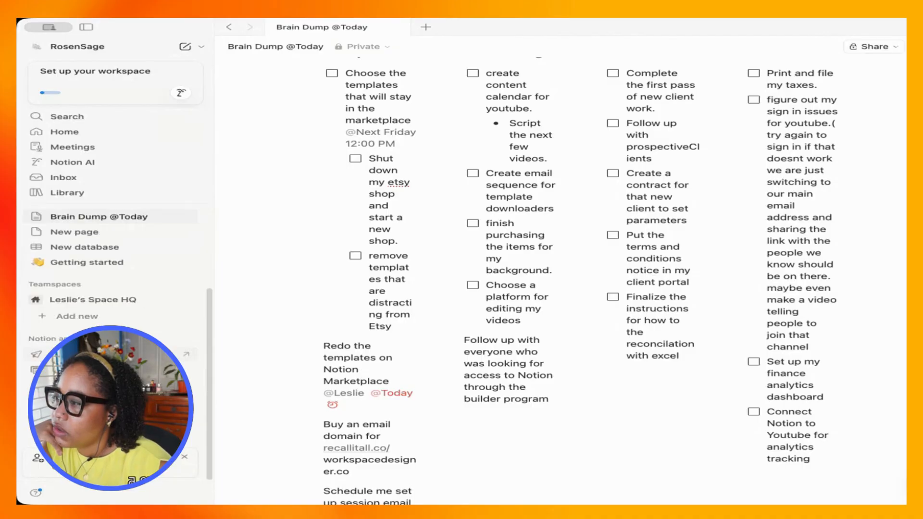
click(201, 46)
click(117, 48)
click(116, 48)
click(262, 116)
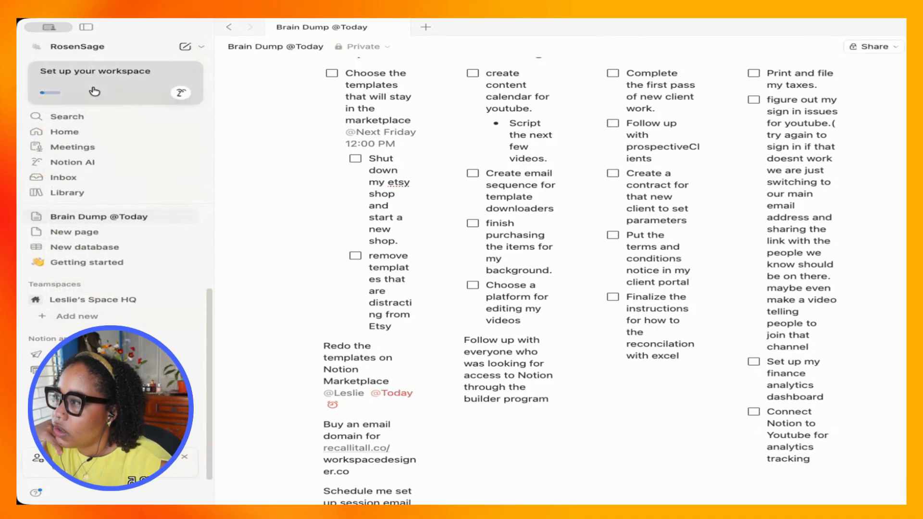
click(115, 80)
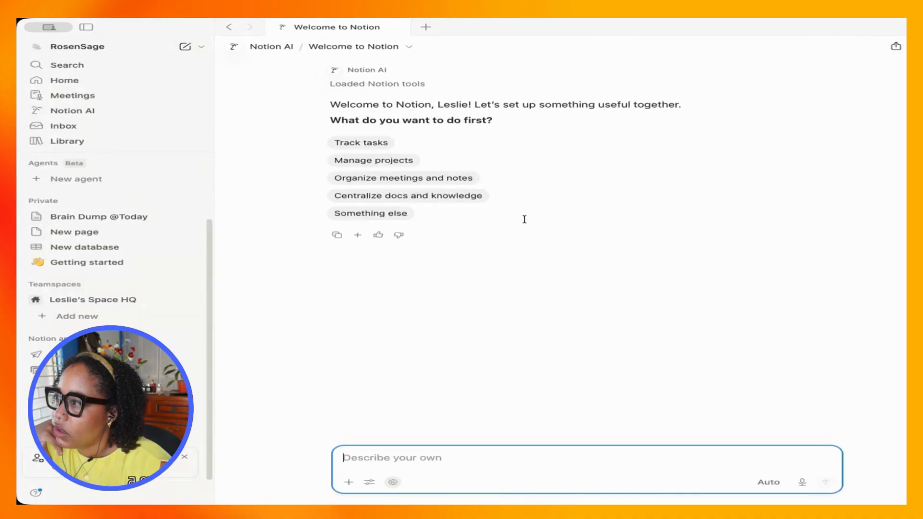
key(super+bracketleft)
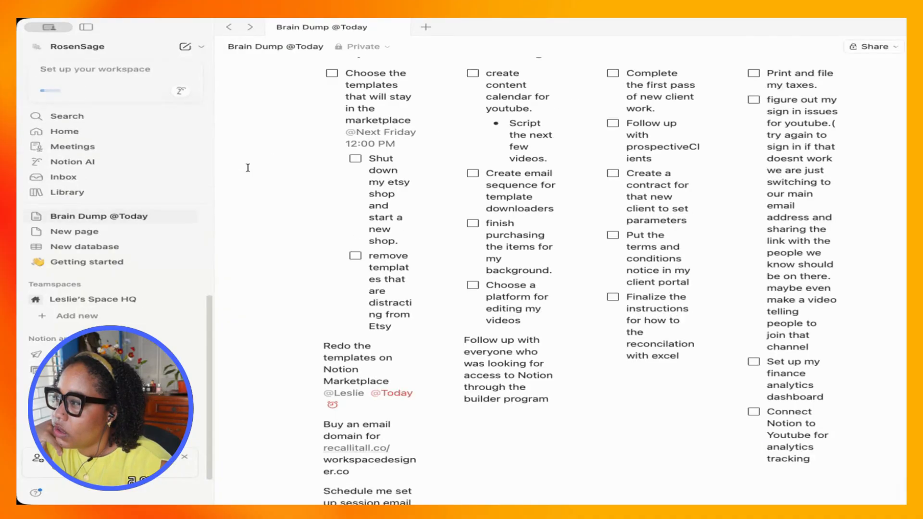
click(54, 177)
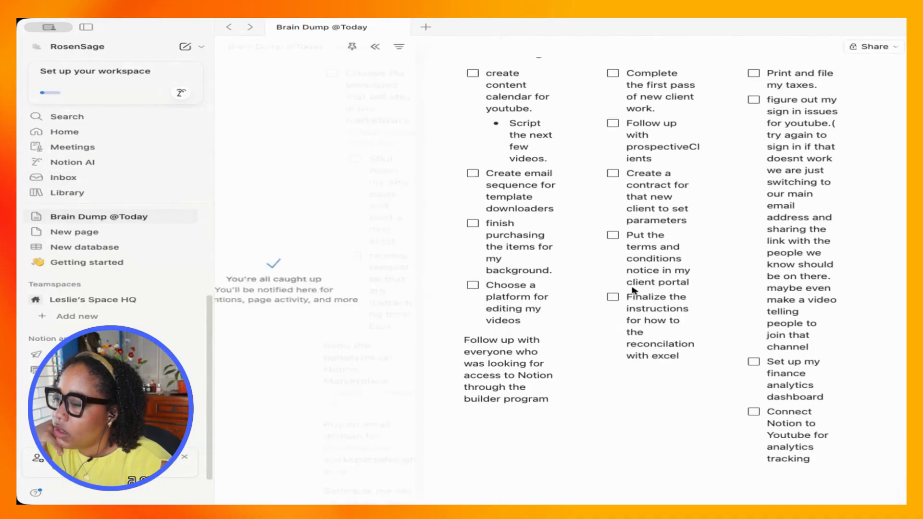
Change the date mention in the "Redo the templates on Notion Marketplace" task to Mar 25, 2026
click(390, 393)
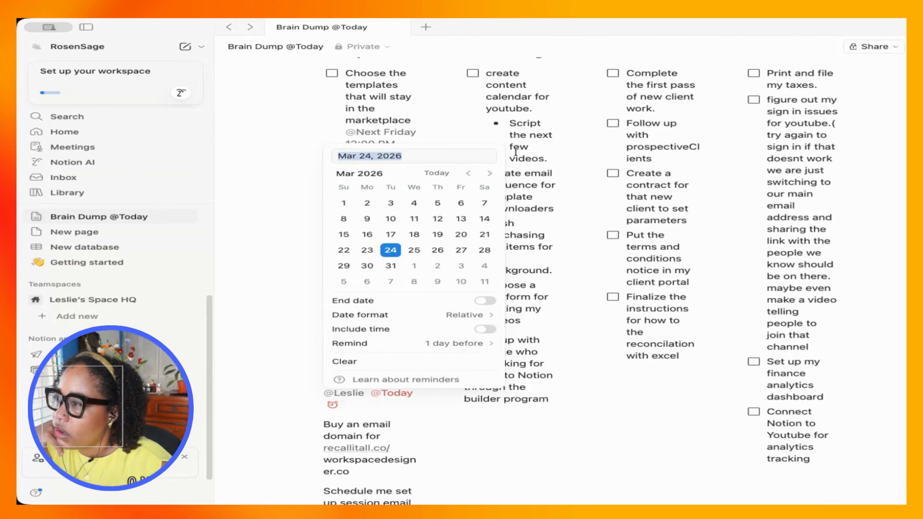
click(574, 203)
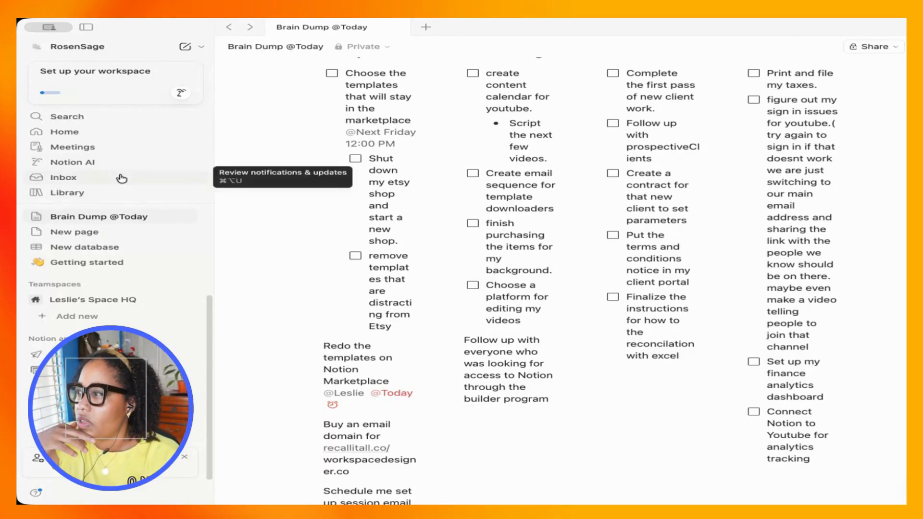
click(403, 394)
click(414, 250)
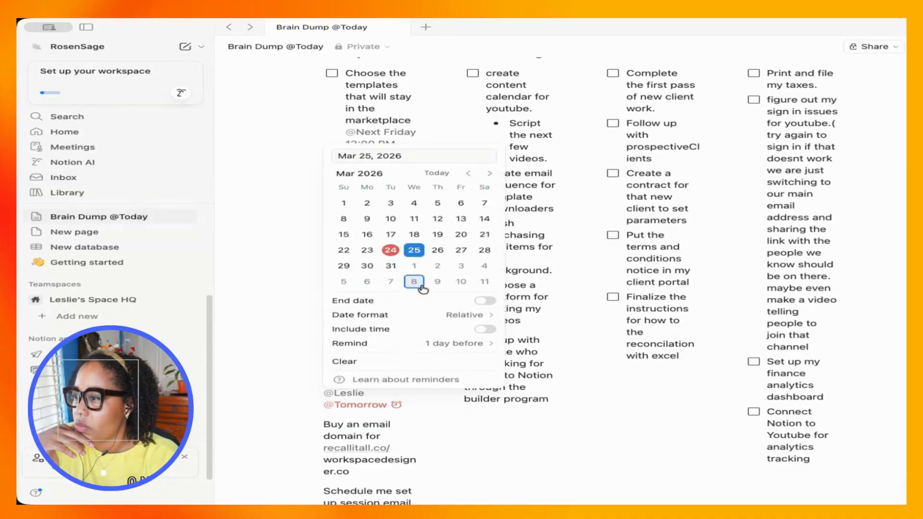
click(341, 410)
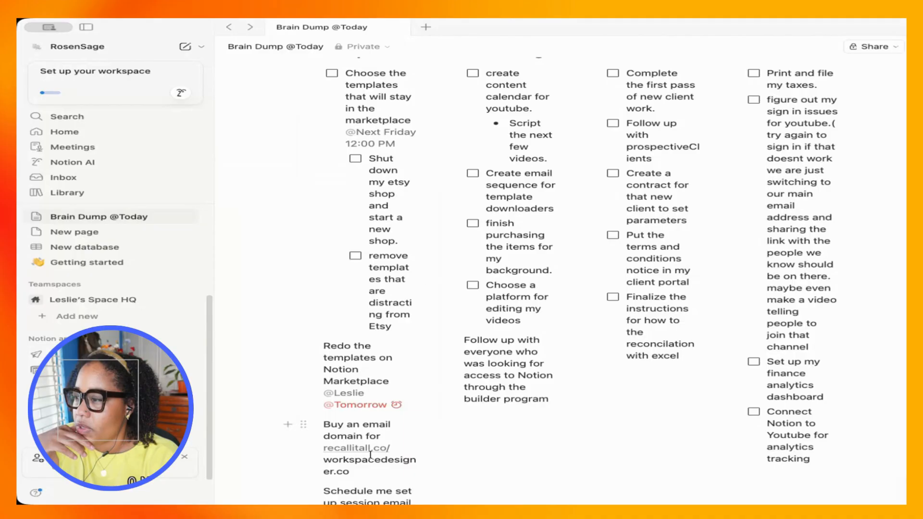
Add a "Remind me – Tomorrow 9am" mention at the end of the "Buy an email domain" task
scroll(370, 454, down, 2)
click(385, 420)
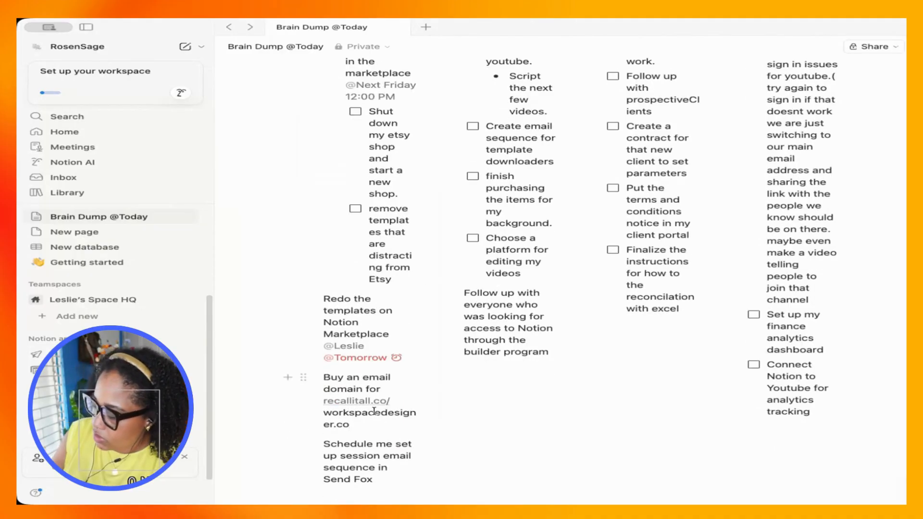
text(re)
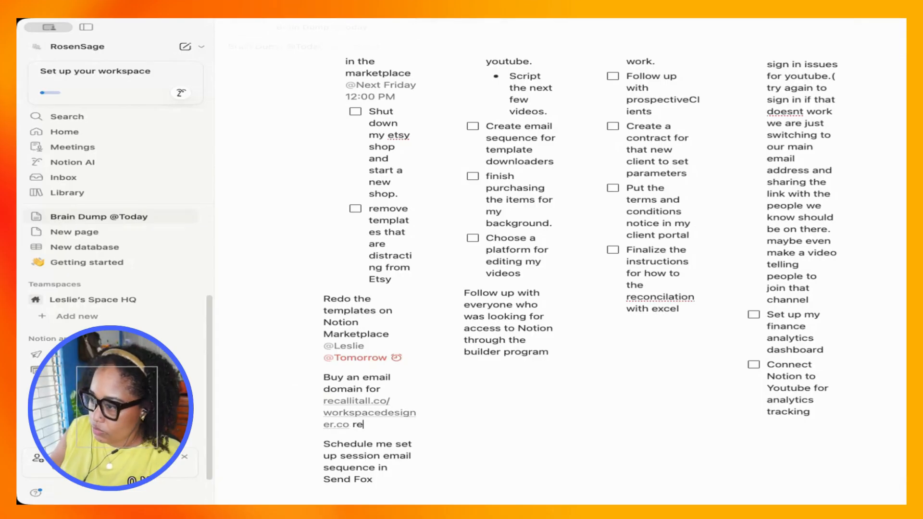
key(BackSpace)
key(BackSpace)
text(@)
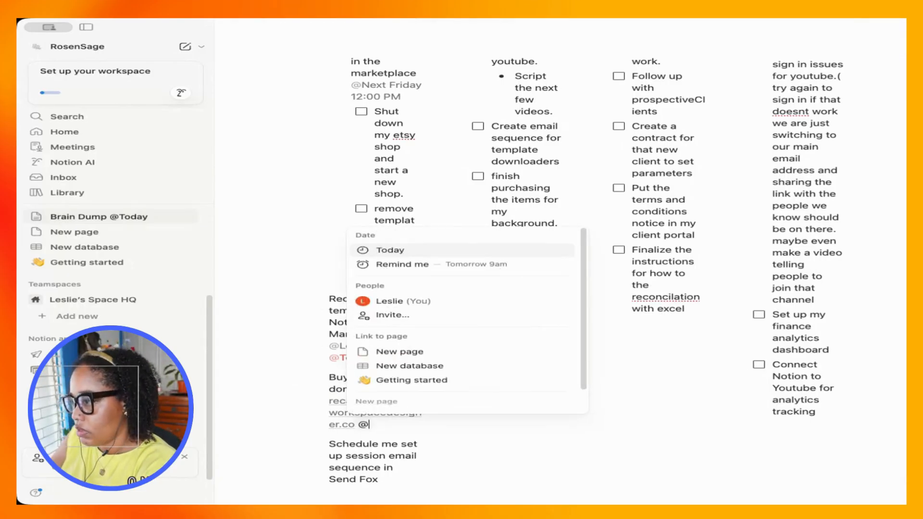
key(Down)
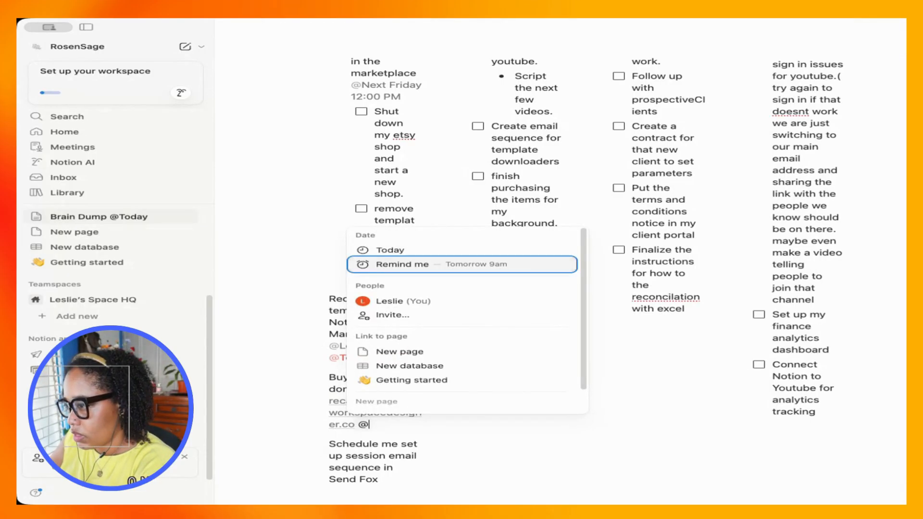
key(Return)
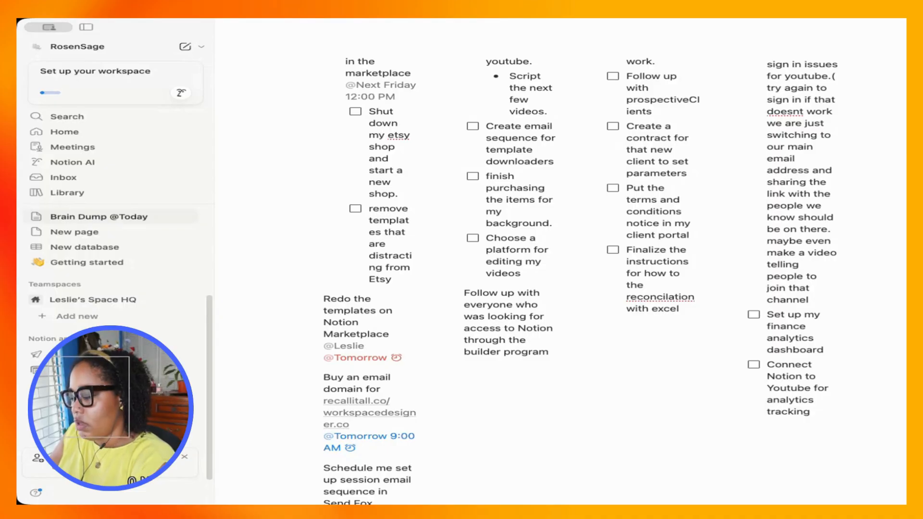
Start an @ mention after "create content calendar for youtube." and look through its reminder suggestions without choosing one
scroll(385, 468, up, 3)
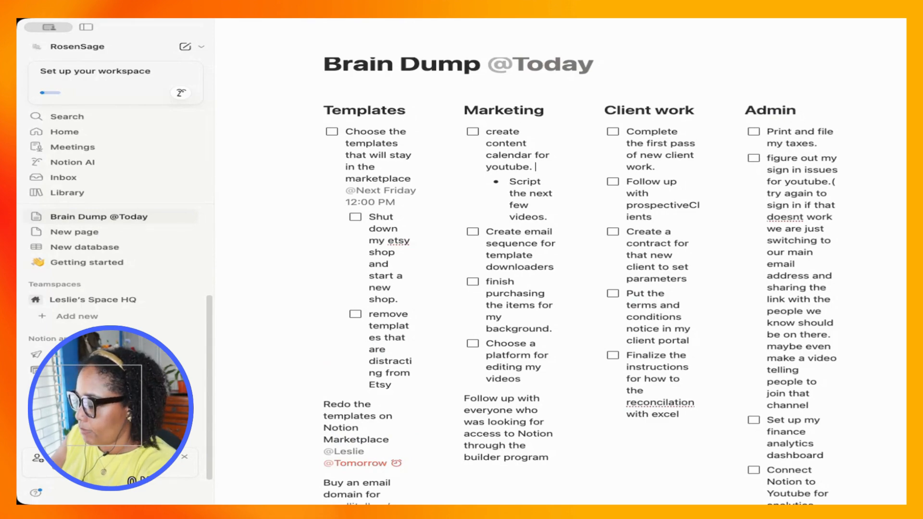
key(BackSpace)
text(@)
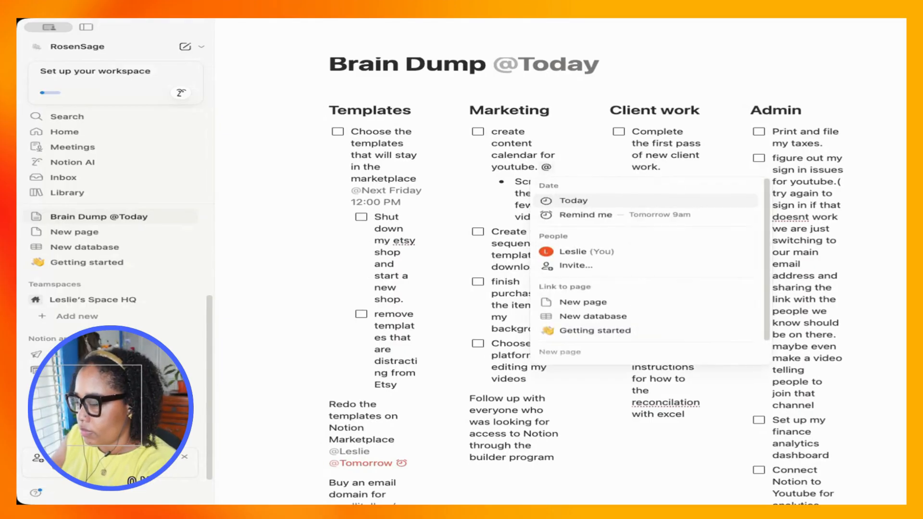
text(re)
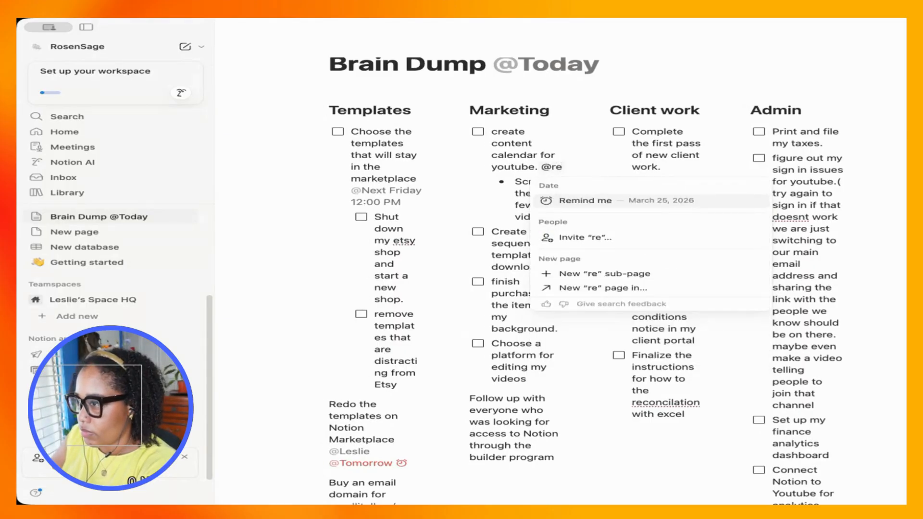
key(BackSpace)
key(BackSpace)
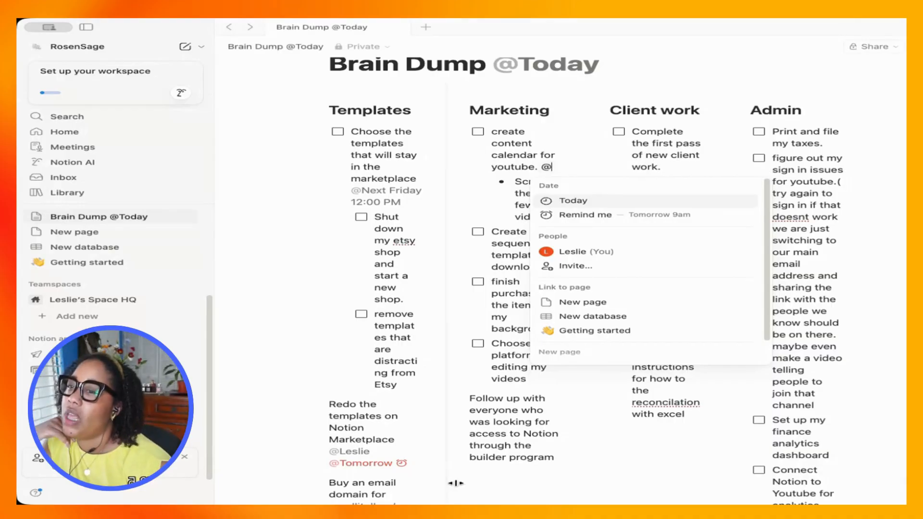
key(Escape)
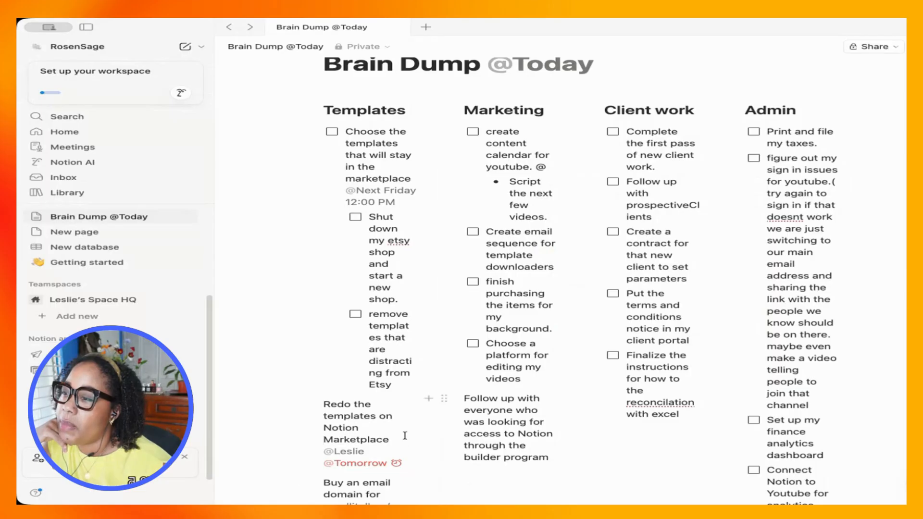
Turn the three plain-text tasks at the end of the Templates column into to-do items
scroll(304, 306, down, 3)
drag(237, 306, 381, 375)
click(305, 184)
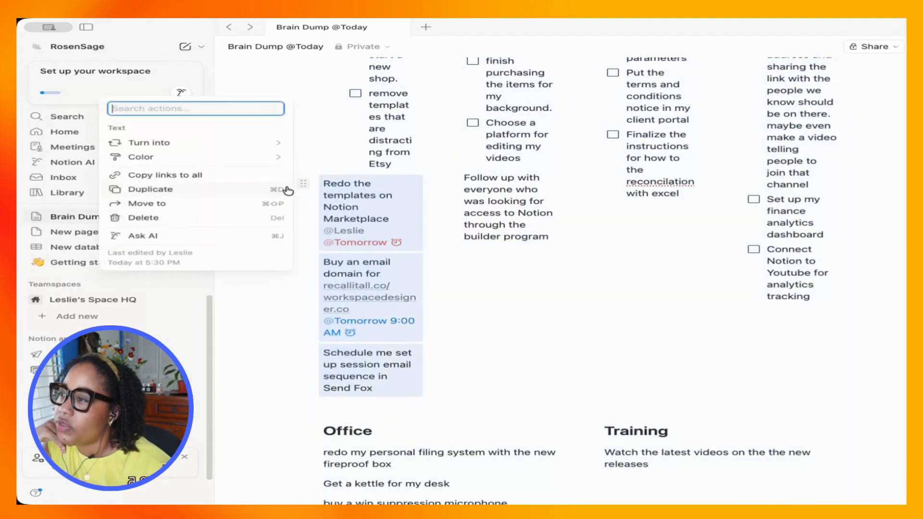
mouse_move(211, 144)
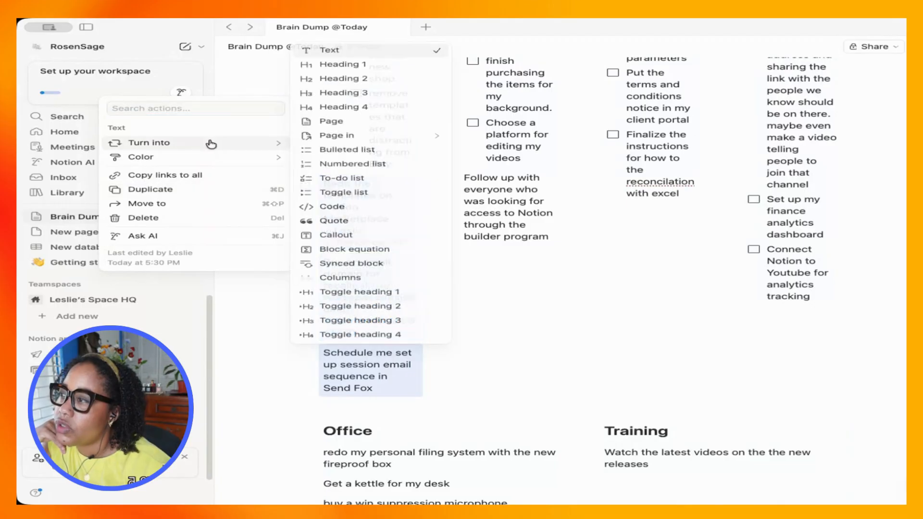
click(384, 178)
Turn all the plain-text tasks under the Office heading into to-do items
scroll(329, 241, down, 5)
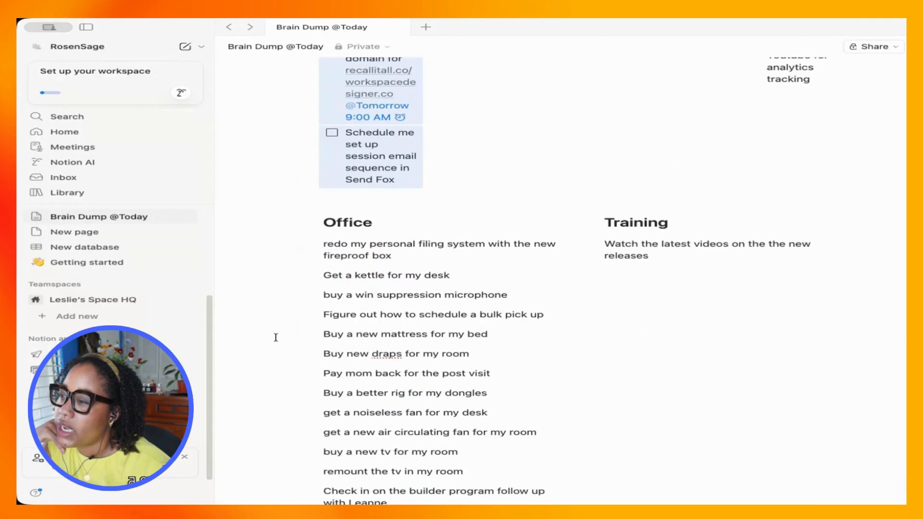
drag(240, 243, 428, 459)
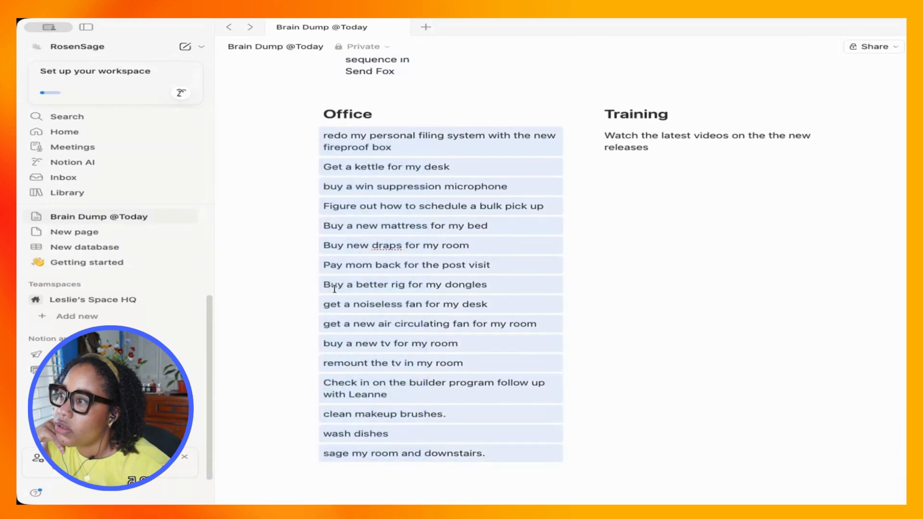
click(303, 136)
mouse_move(268, 96)
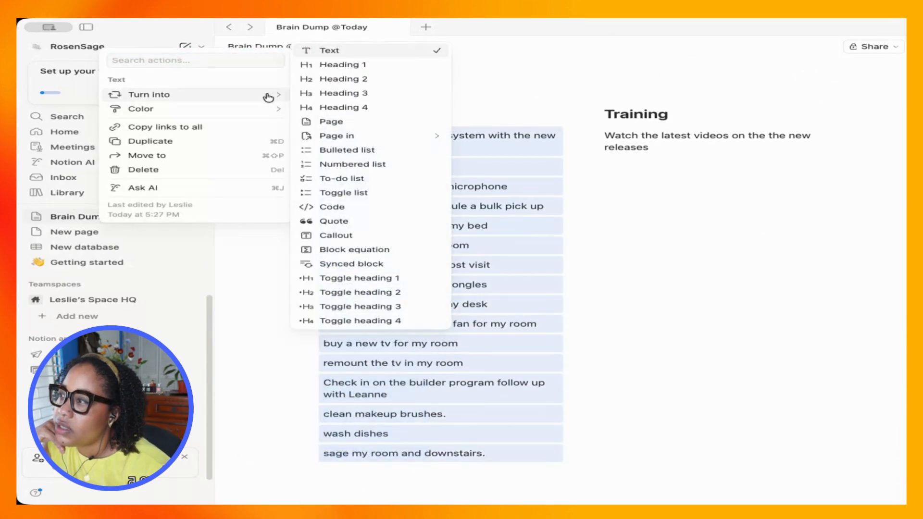
click(362, 179)
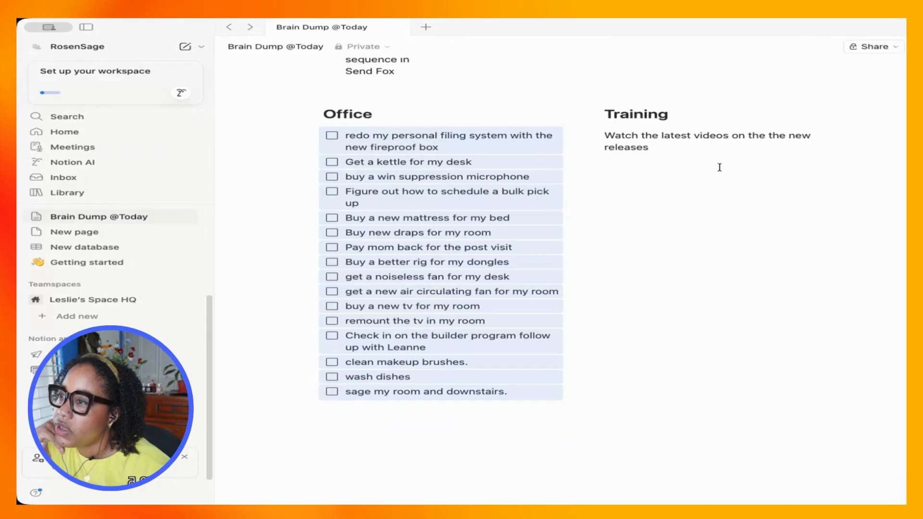
Turn the Training task and the empty line below it into to-do items
drag(670, 176, 606, 136)
click(579, 139)
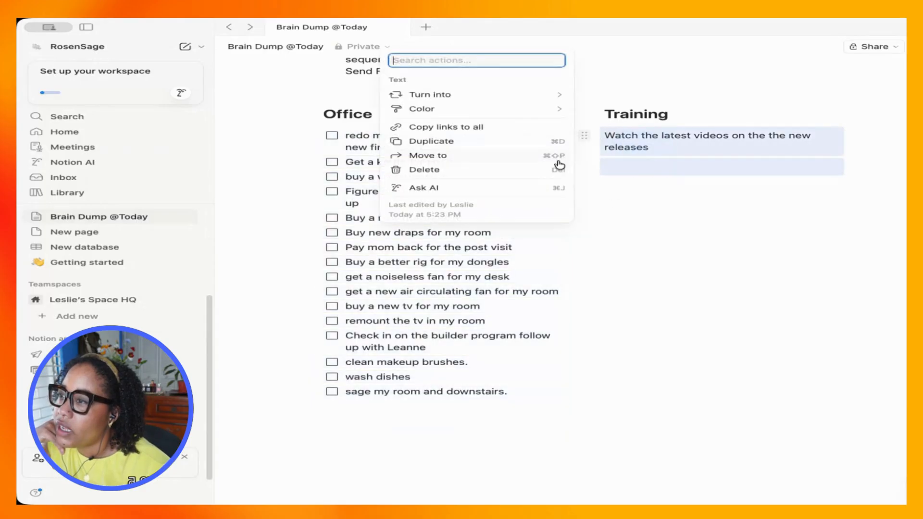
mouse_move(469, 96)
click(663, 179)
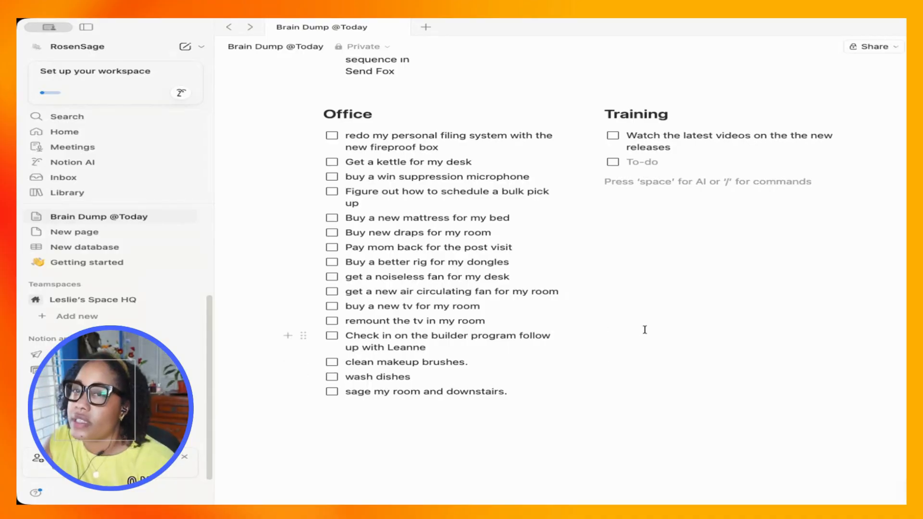
scroll(645, 329, up, 6)
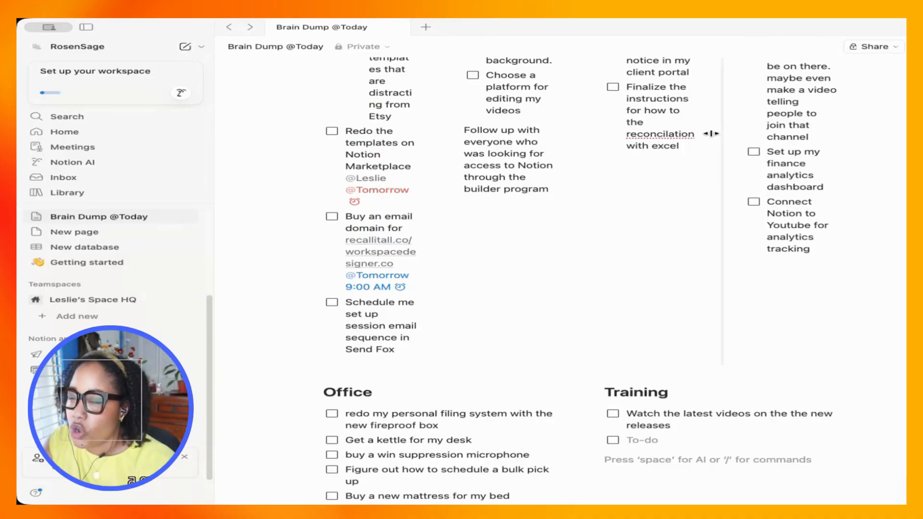
right_click(677, 134)
click(701, 162)
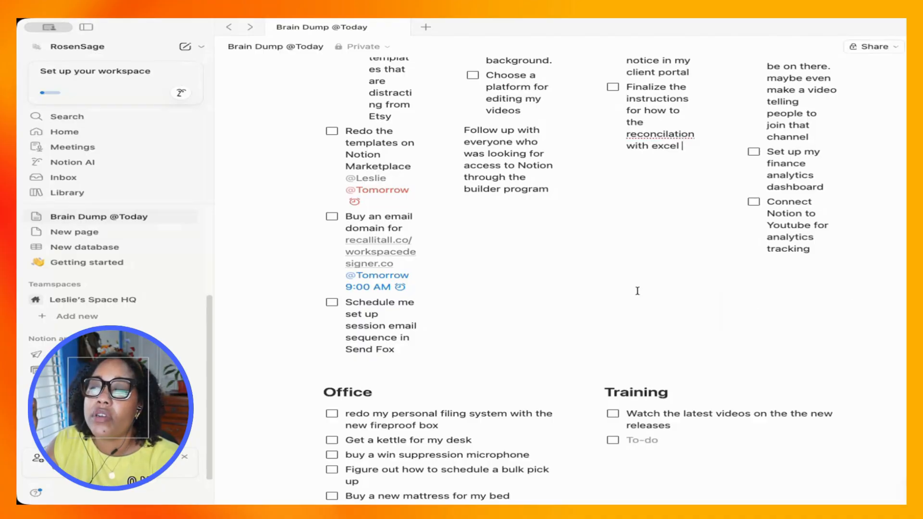
Move the Admin heading with all its tasks into a new column beside Training in the lower row
scroll(637, 289, up, 10)
scroll(637, 286, up, 1)
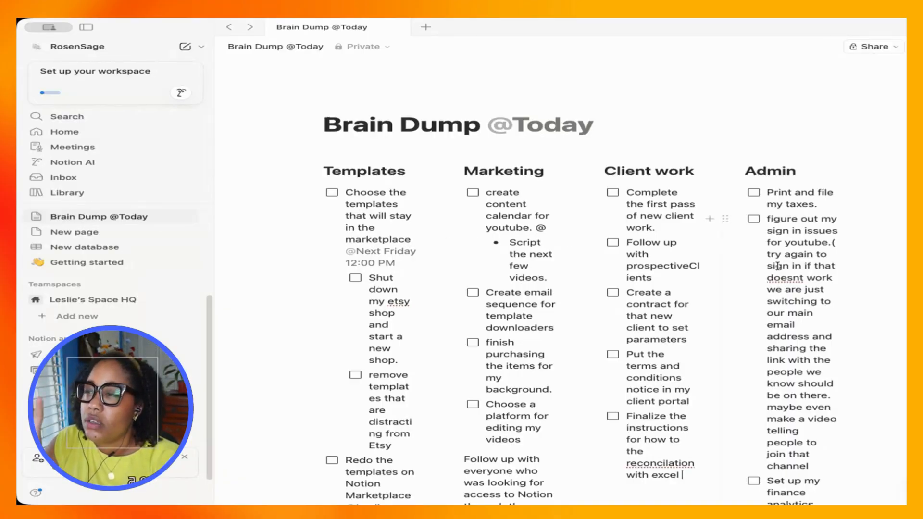
scroll(778, 265, down, 6)
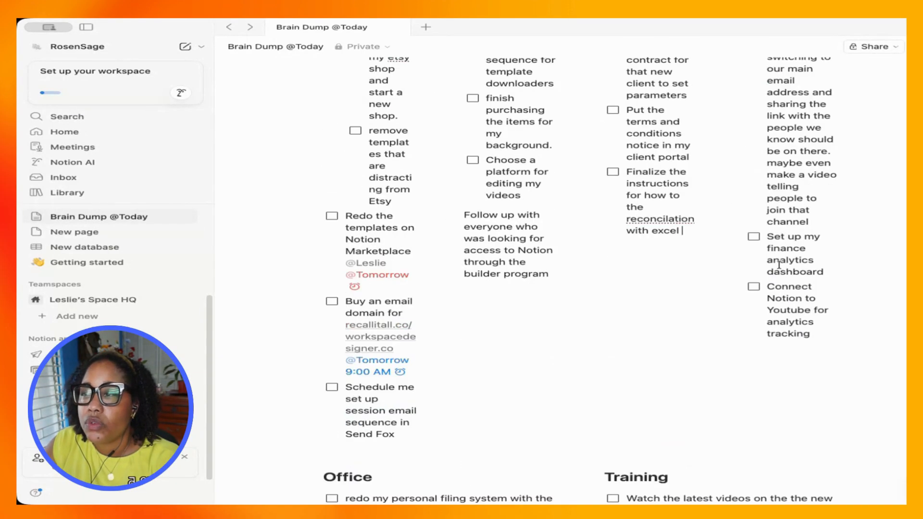
scroll(778, 265, down, 6)
scroll(791, 274, up, 6)
drag(804, 347, 880, 262)
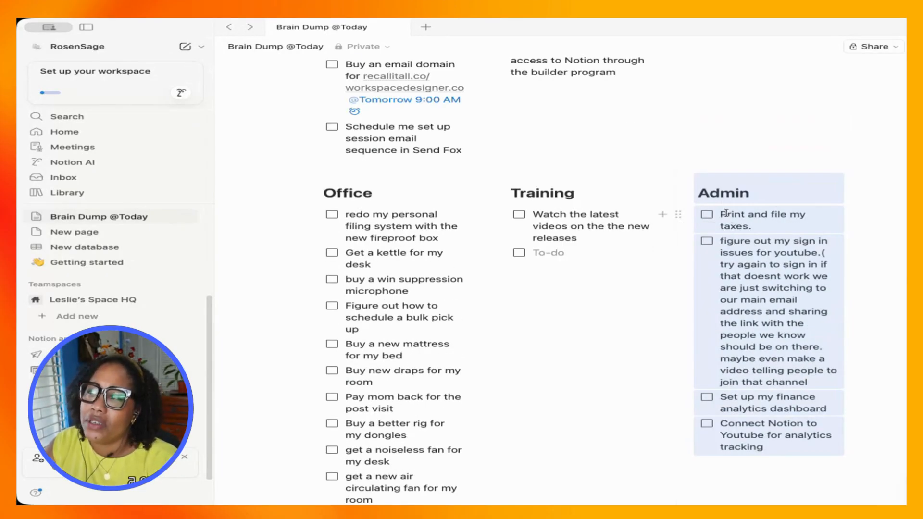
click(566, 317)
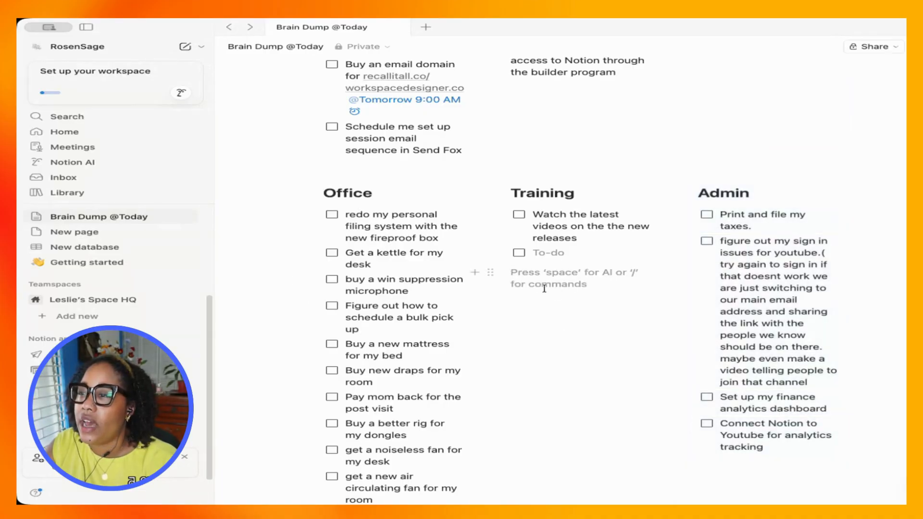
right_click(780, 279)
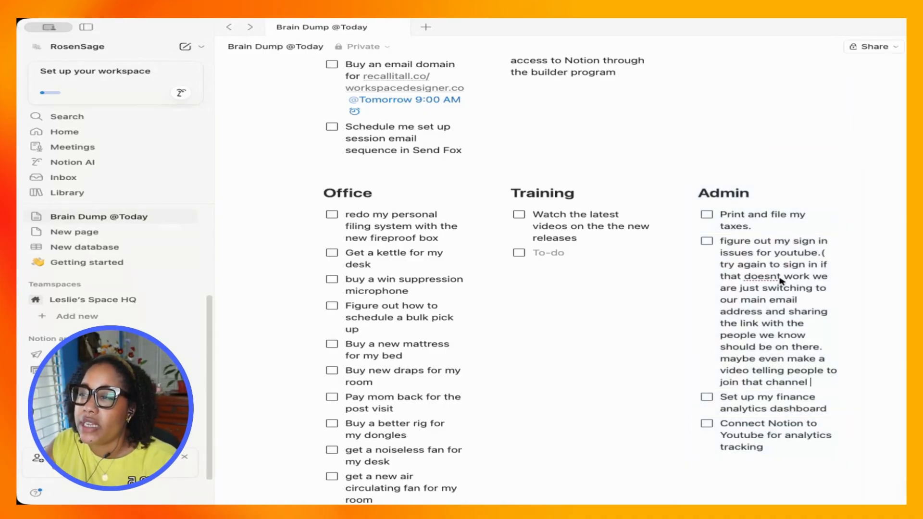
click(863, 259)
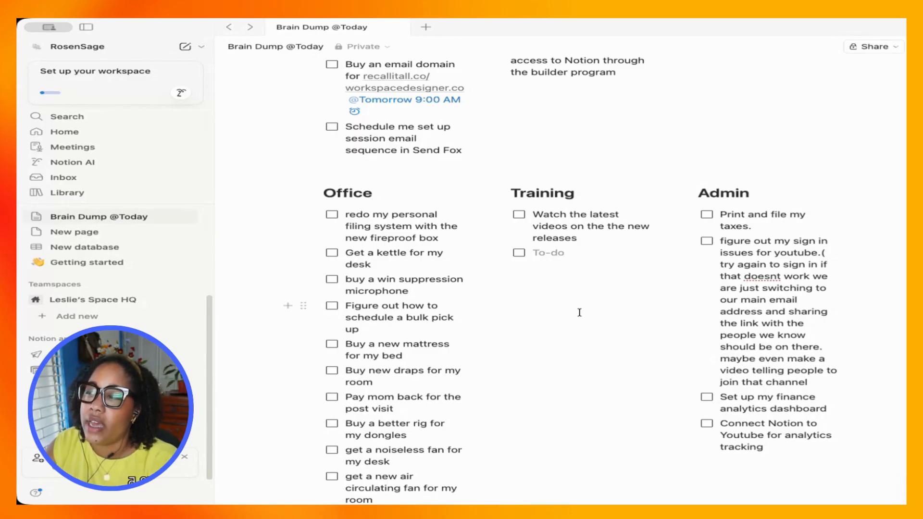
scroll(579, 312, up, 5)
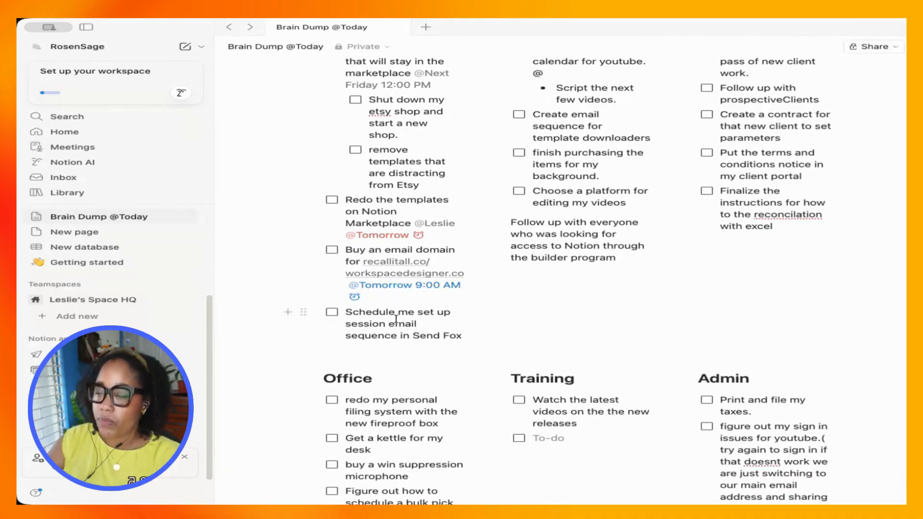
mouse_move(402, 287)
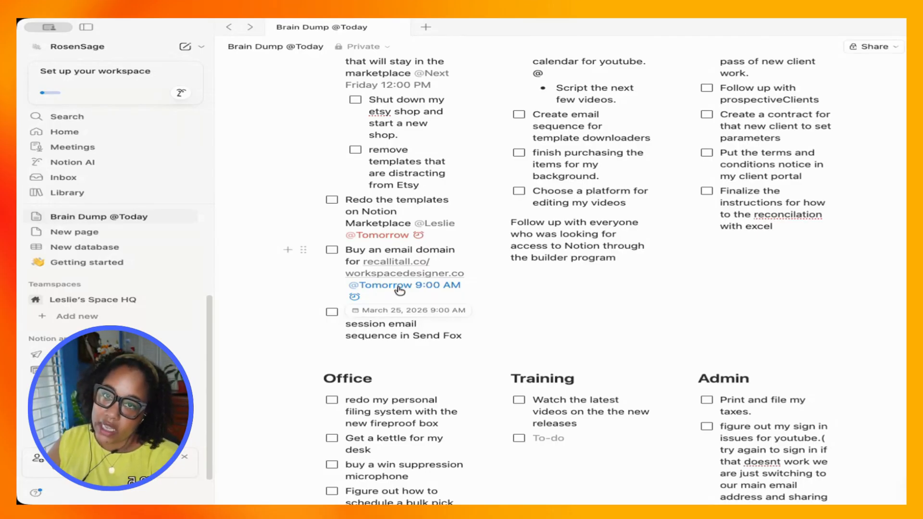